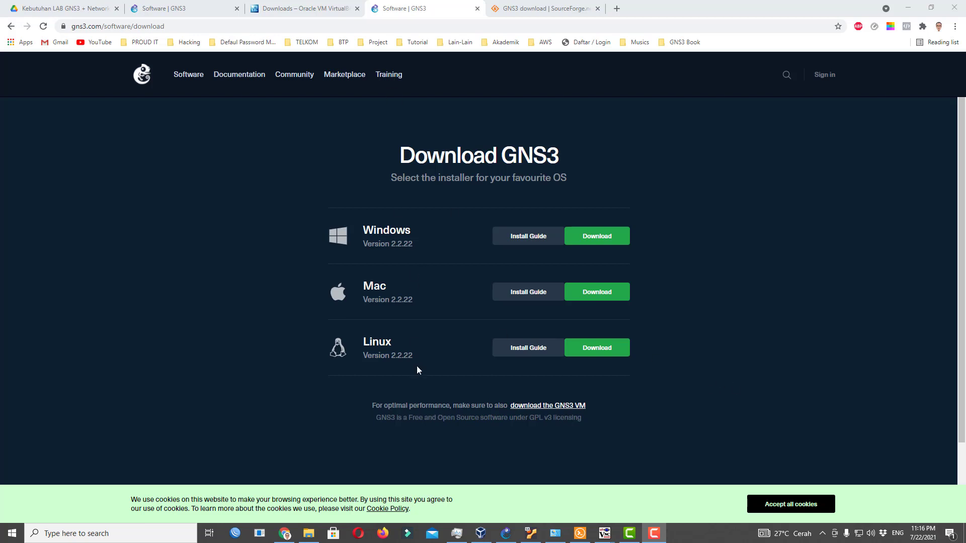
# - Switch to VirtualBox Manager, view the Mikrotik 6.33 virtual machine's details, and return to the GNS3 topology
pyautogui.click(509, 537)
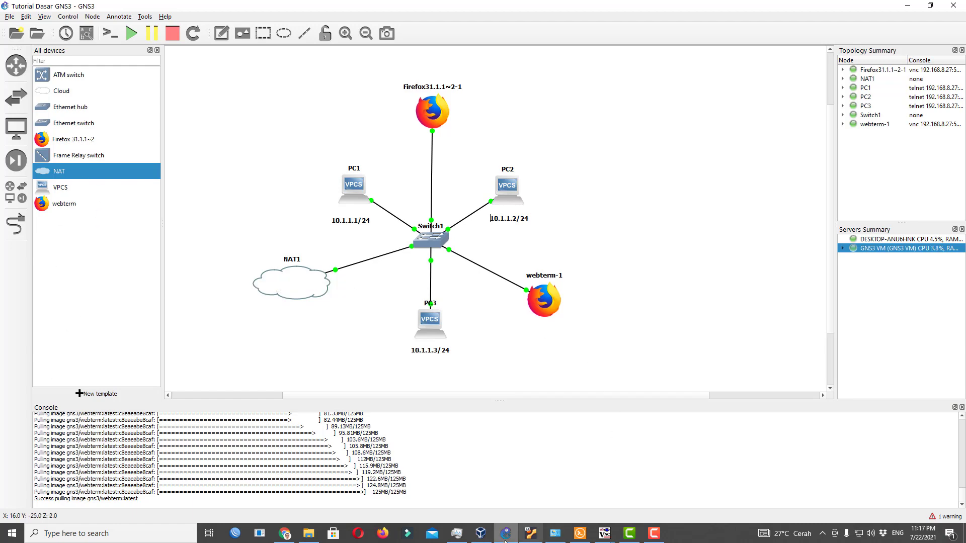
pyautogui.click(481, 533)
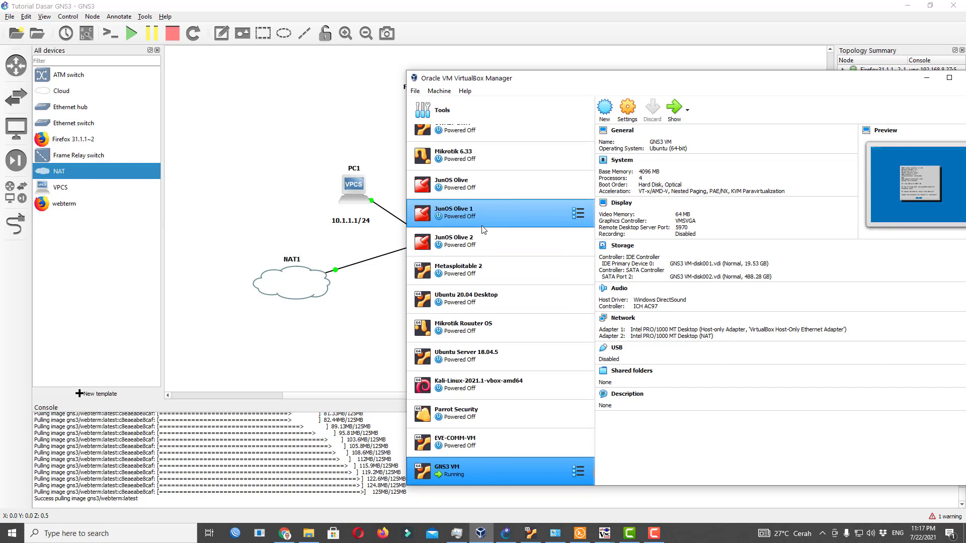
pyautogui.click(475, 156)
pyautogui.scroll(3, 472, 226)
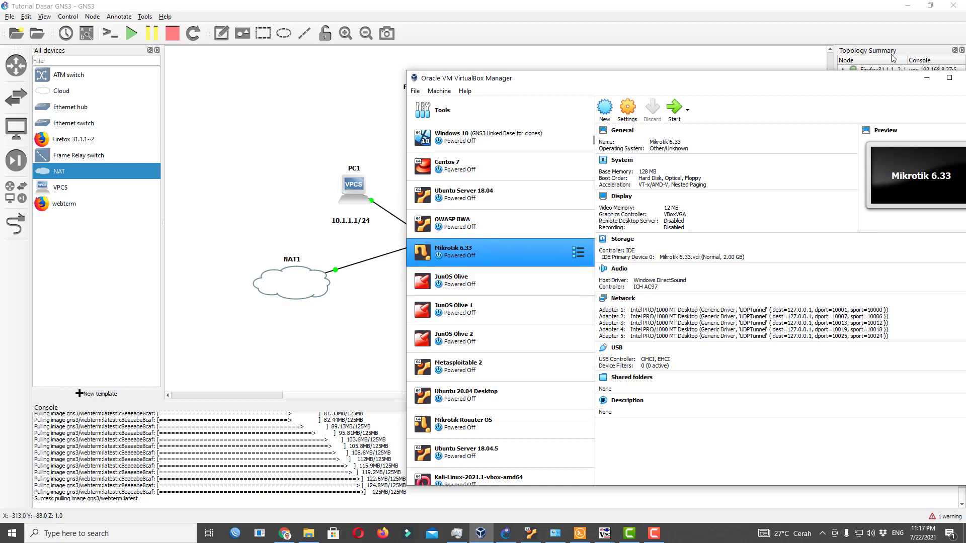
pyautogui.click(300, 312)
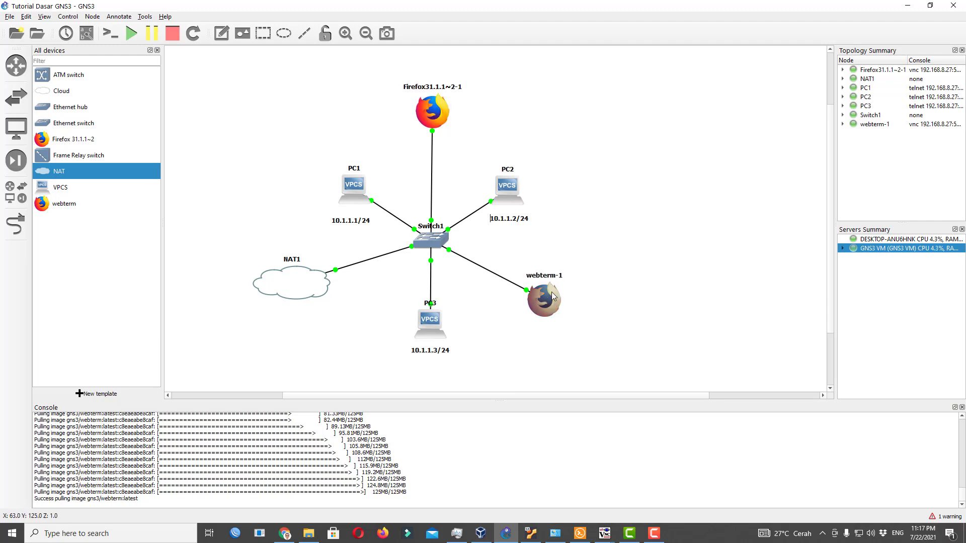
# - Create a new template from the GNS3 server's MikroTik CHR appliance, using the GNS3 VM and /bin/qemu-system-x86_64 (v4.2.1)
pyautogui.click(98, 393)
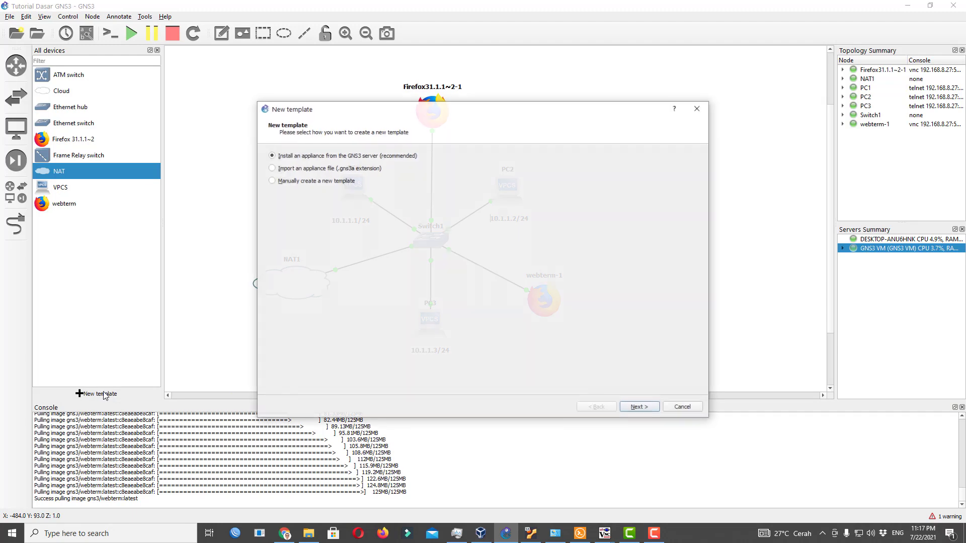
pyautogui.click(637, 408)
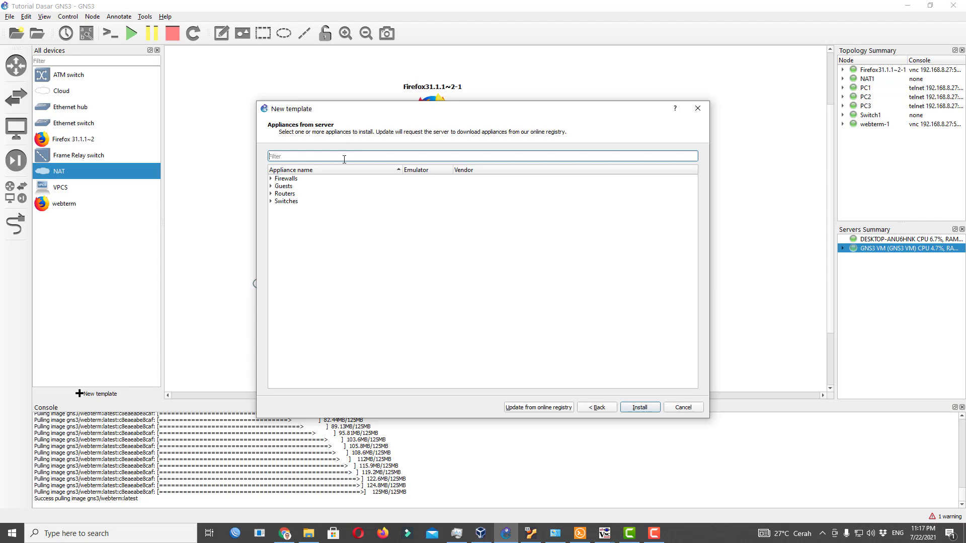
pyautogui.write('mik')
pyautogui.click(323, 202)
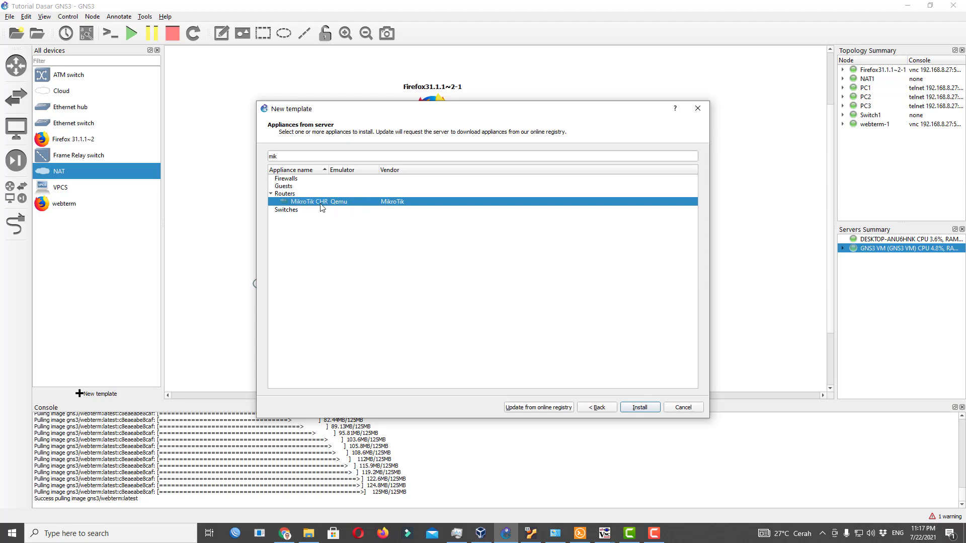
pyautogui.moveTo(320, 207)
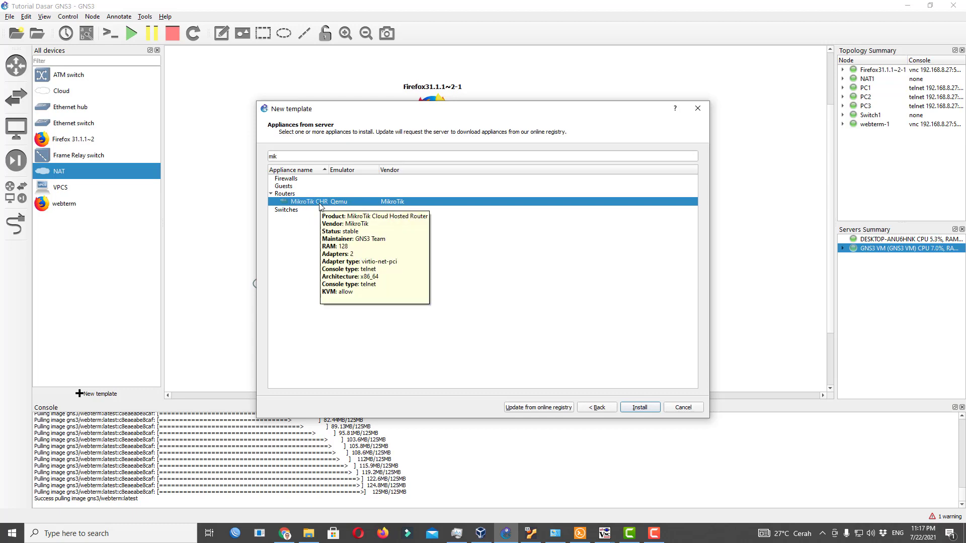
pyautogui.click(638, 408)
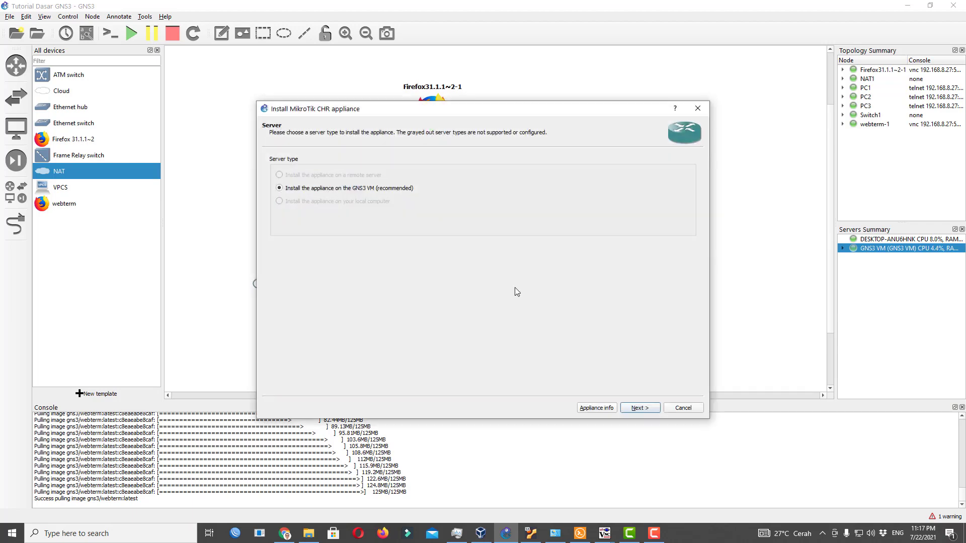
pyautogui.click(639, 407)
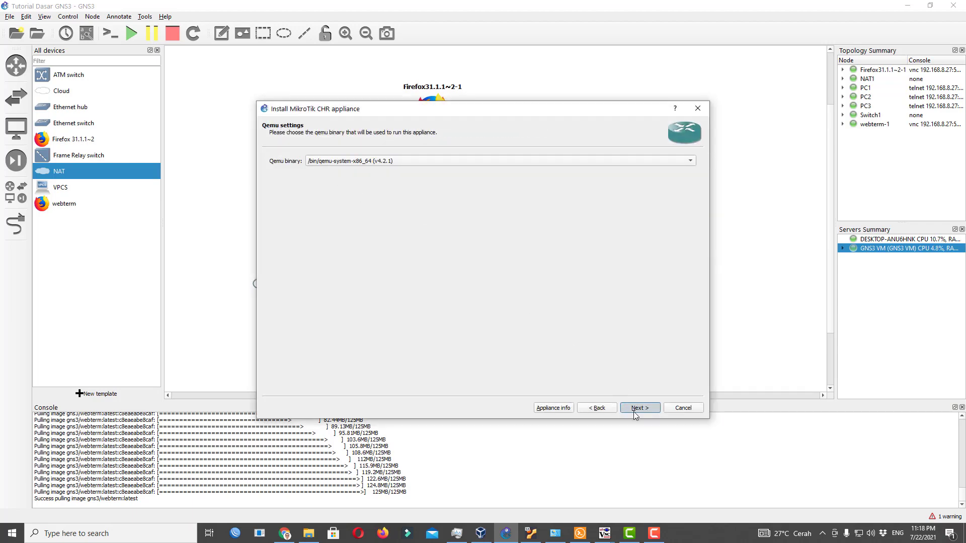
pyautogui.click(635, 410)
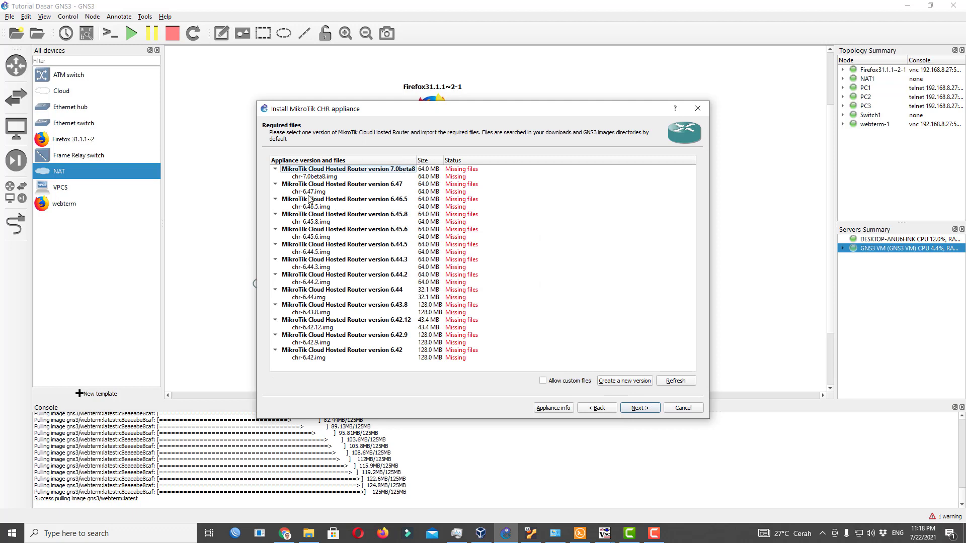
# - Import the chr-6.47 image from the My Lab\GNS3 folder on drive D: for MikroTik Cloud Hosted Router version 6.47
pyautogui.click(394, 187)
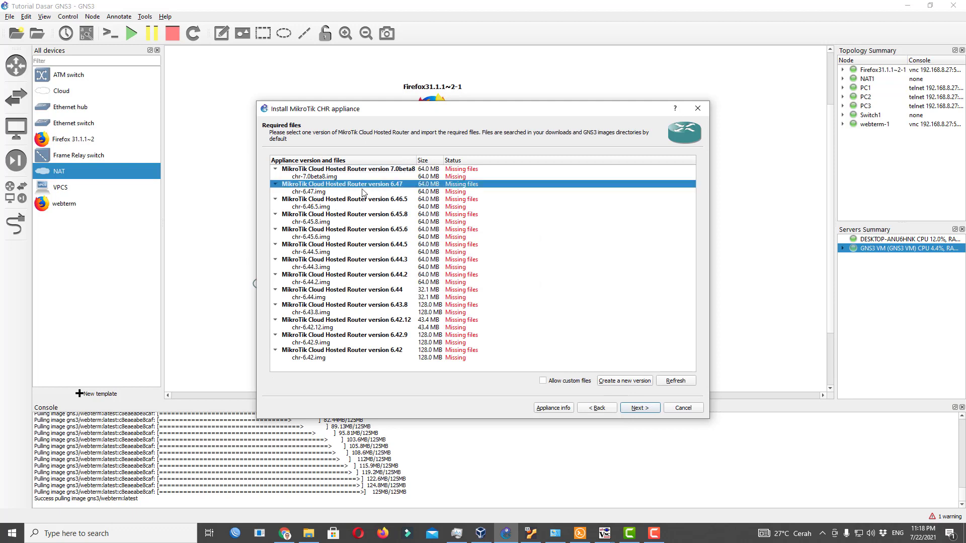
pyautogui.click(306, 193)
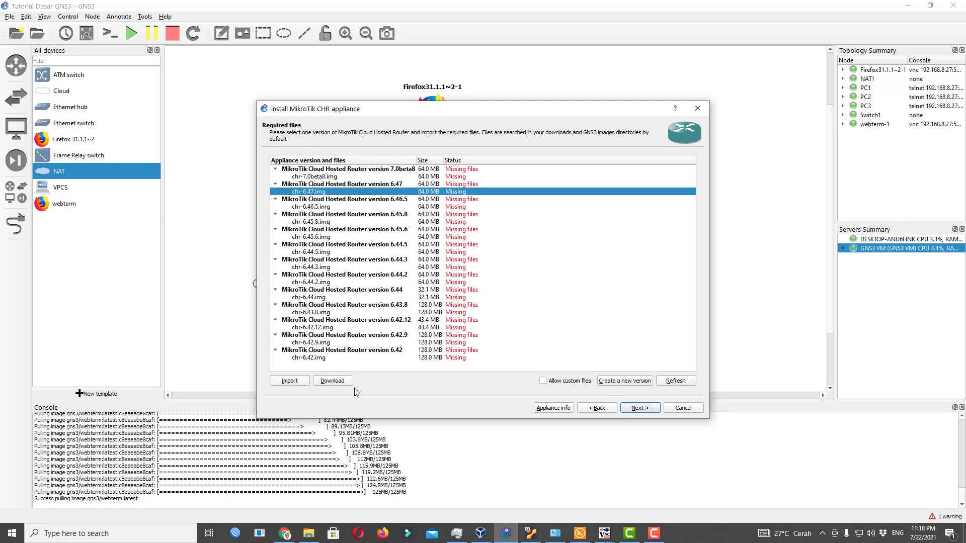
pyautogui.click(289, 383)
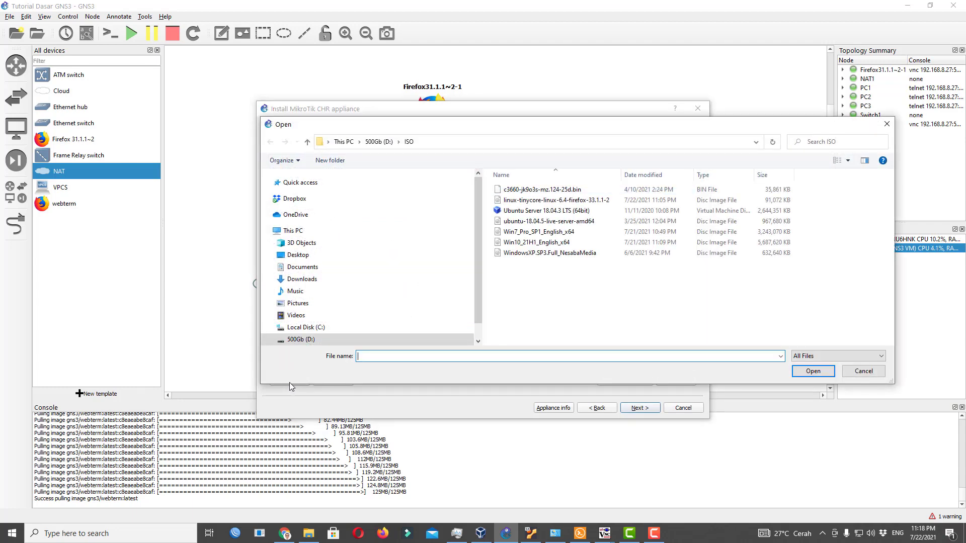
pyautogui.click(290, 339)
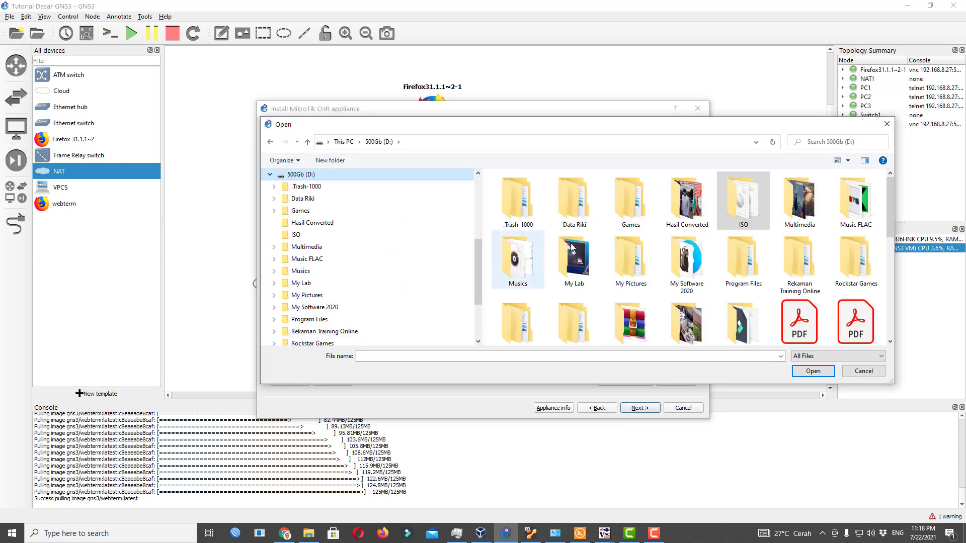
pyautogui.doubleClick(574, 259)
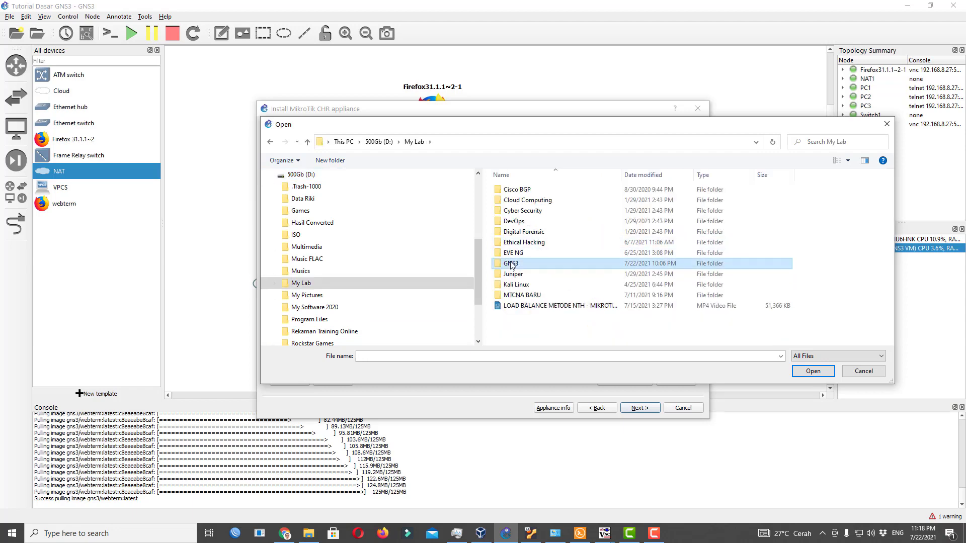
pyautogui.doubleClick(523, 264)
pyautogui.click(518, 221)
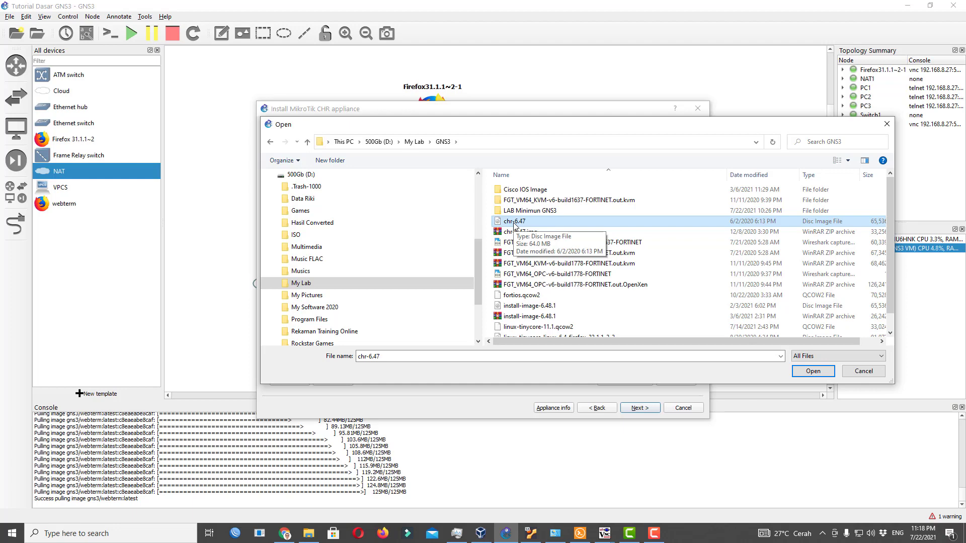
pyautogui.doubleClick(519, 225)
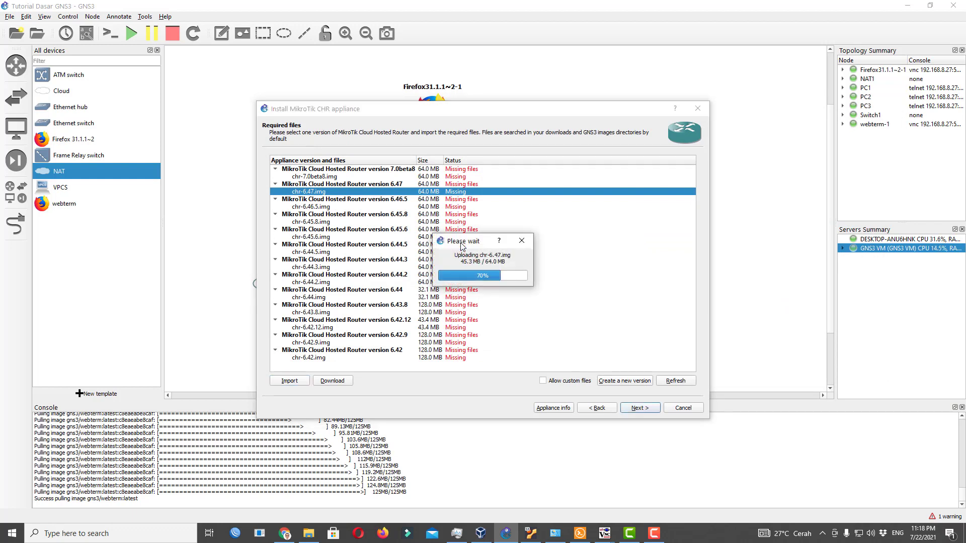
# - Install MikroTik CHR version 6.47 using the uploaded chr-6.47.img and finish the appliance setup
pyautogui.click(332, 184)
pyautogui.click(314, 193)
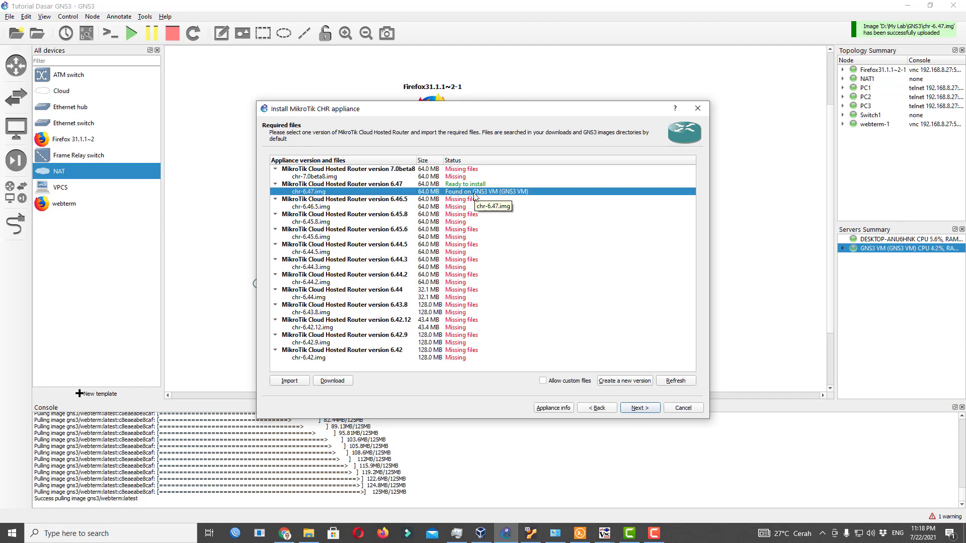
pyautogui.click(639, 409)
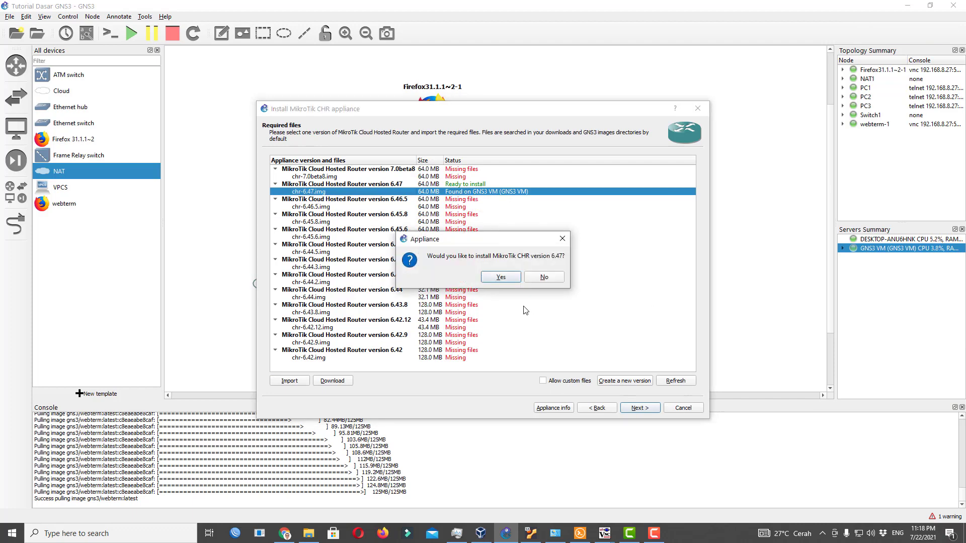
pyautogui.click(500, 277)
pyautogui.click(637, 409)
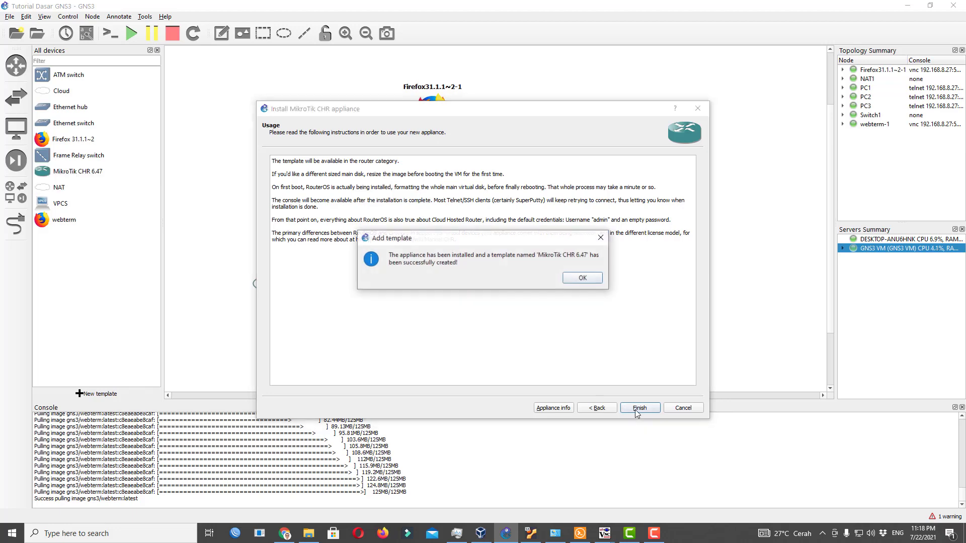
pyautogui.click(584, 304)
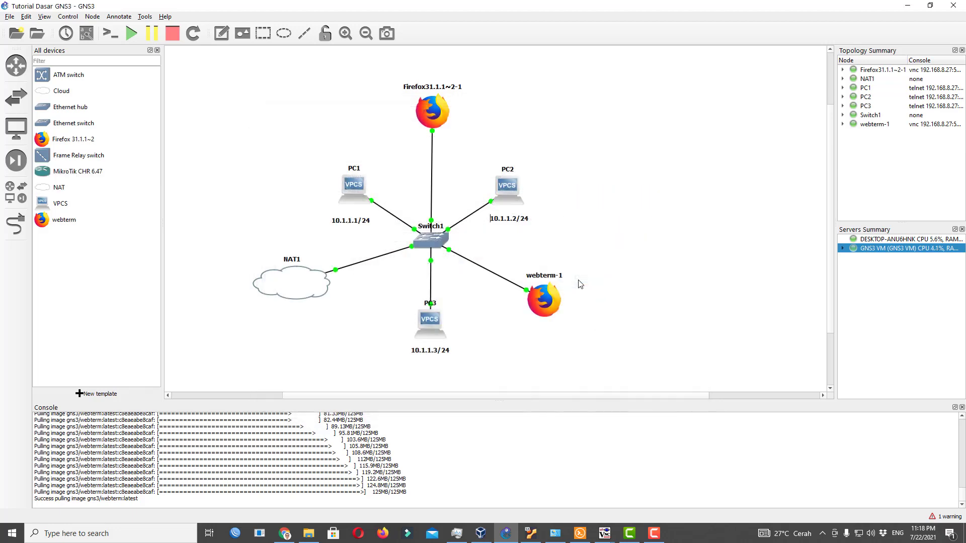
# - Configure the MikroTik CHR 6.47 template's network settings with 5 adapters
pyautogui.click(63, 171)
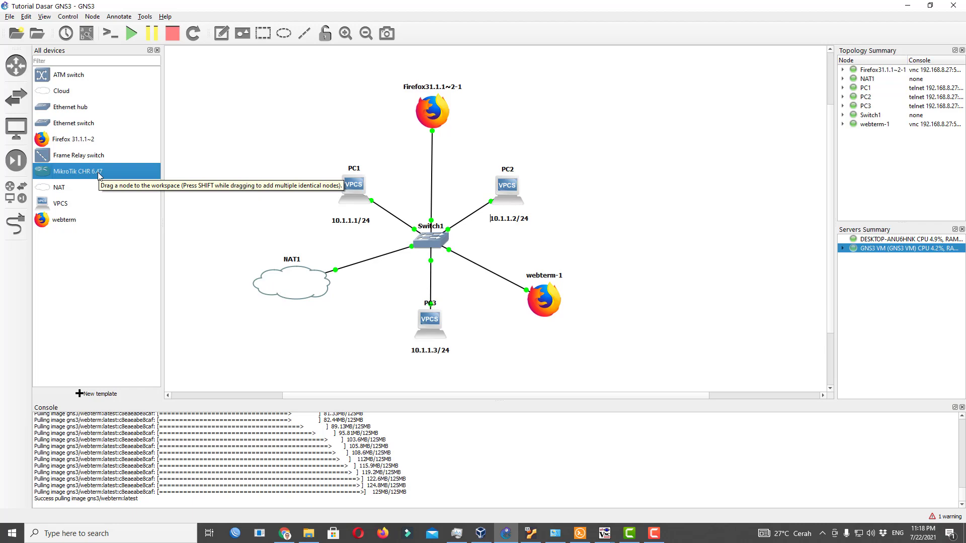
pyautogui.rightClick(99, 174)
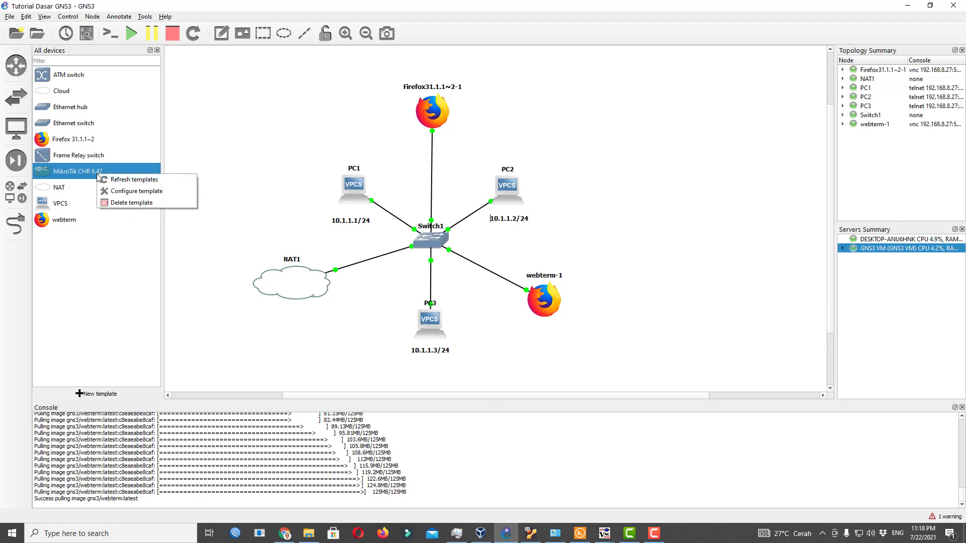
pyautogui.click(119, 195)
pyautogui.click(468, 161)
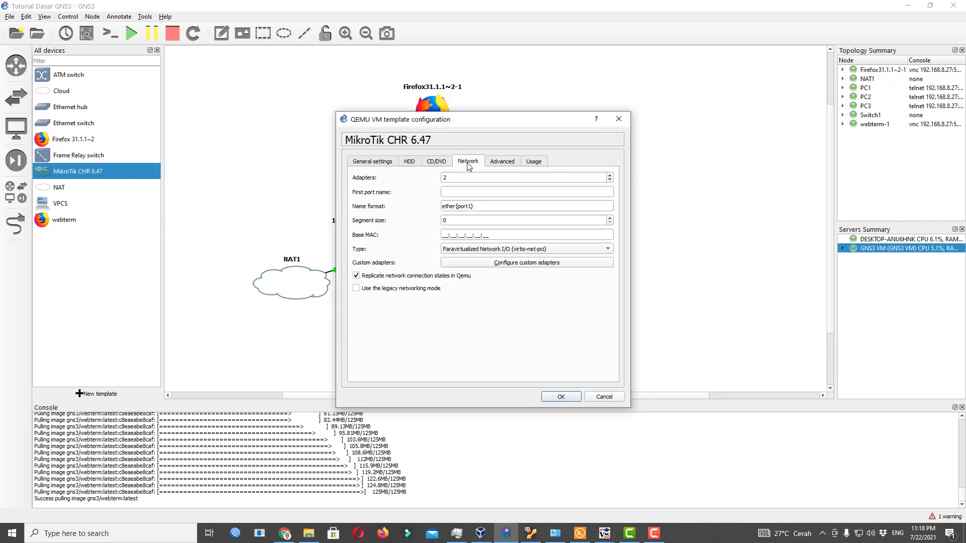
pyautogui.click(612, 176)
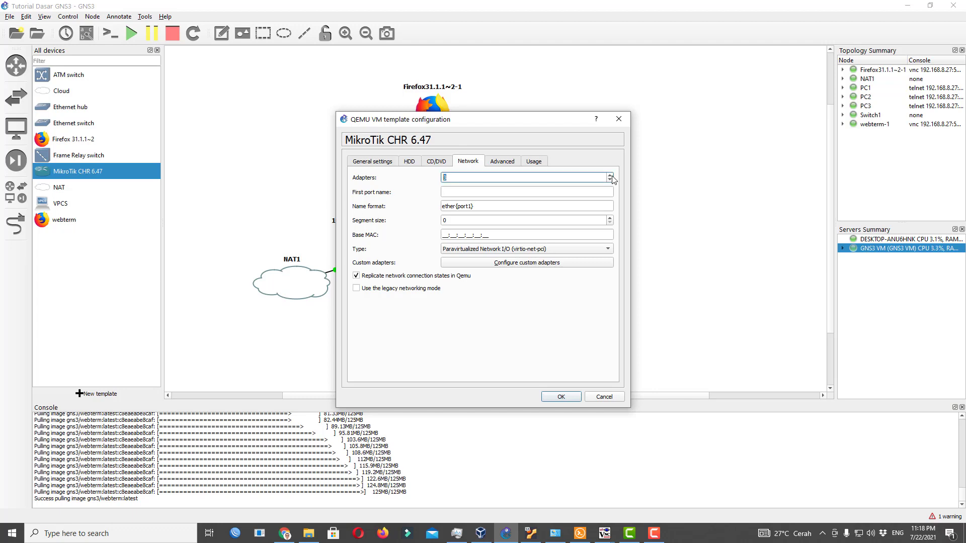
pyautogui.write('5')
# - Assign the custom symbol image "Routerboard copy" from Dropbox's Proud IT Training folder to the MikroTik CHR 6.47 template and save its configuration
pyautogui.click(371, 162)
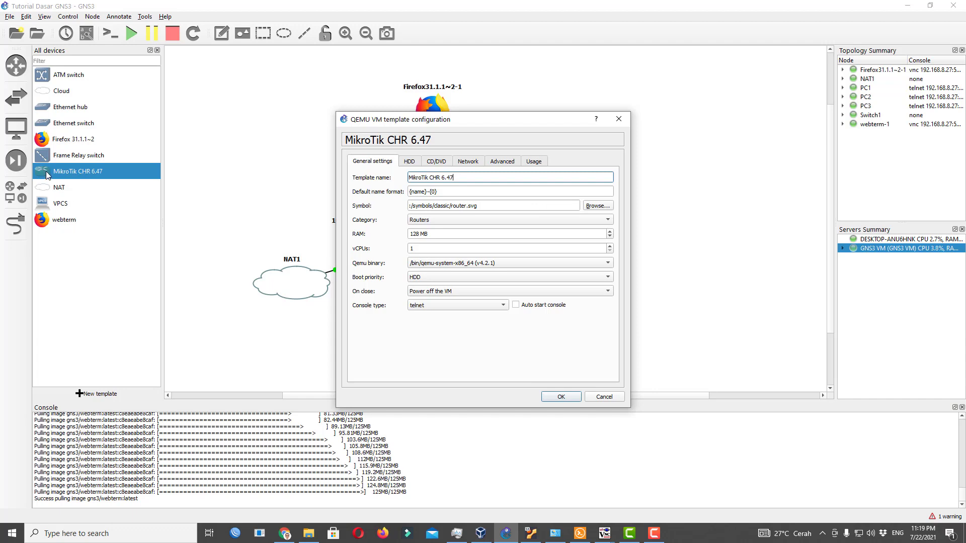
pyautogui.click(596, 207)
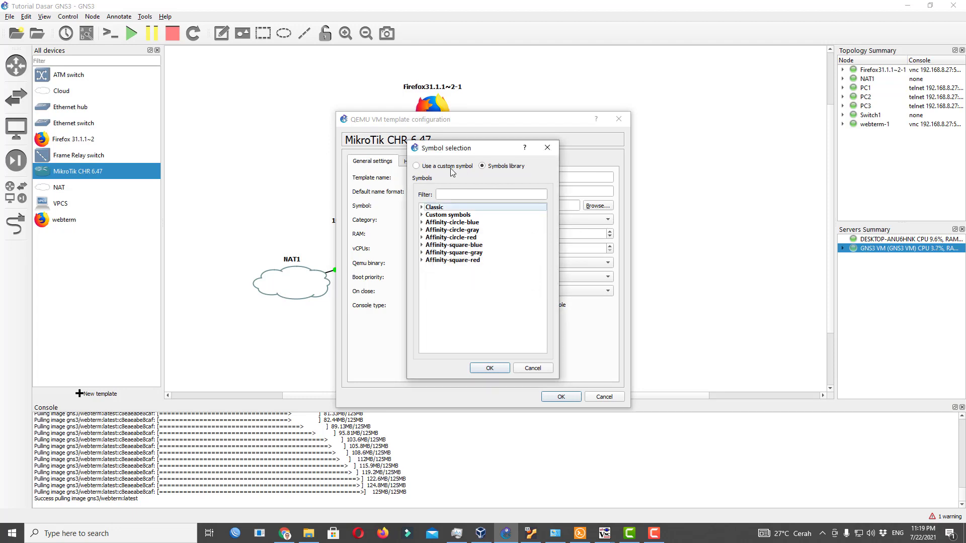
pyautogui.click(416, 165)
pyautogui.click(526, 197)
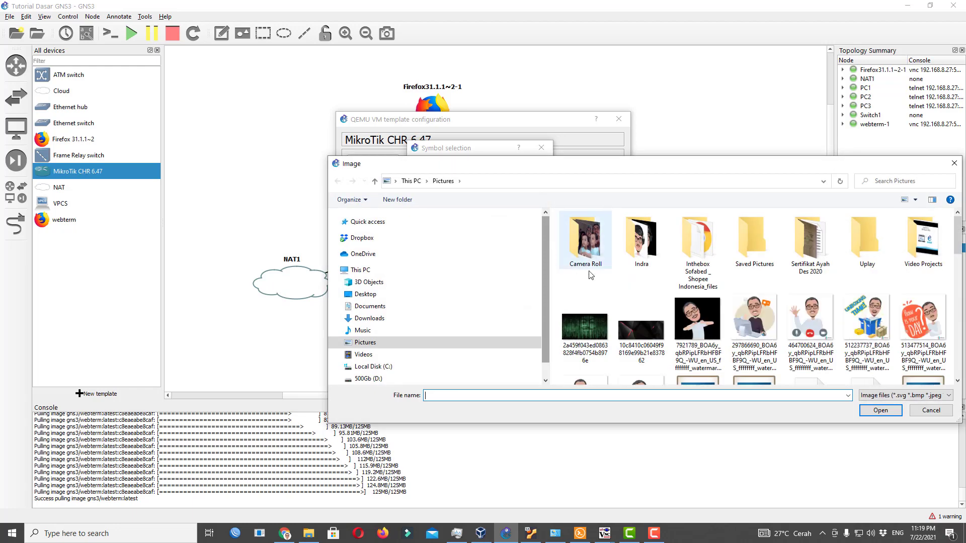
pyautogui.scroll(-2, 771, 315)
pyautogui.scroll(-5, 771, 315)
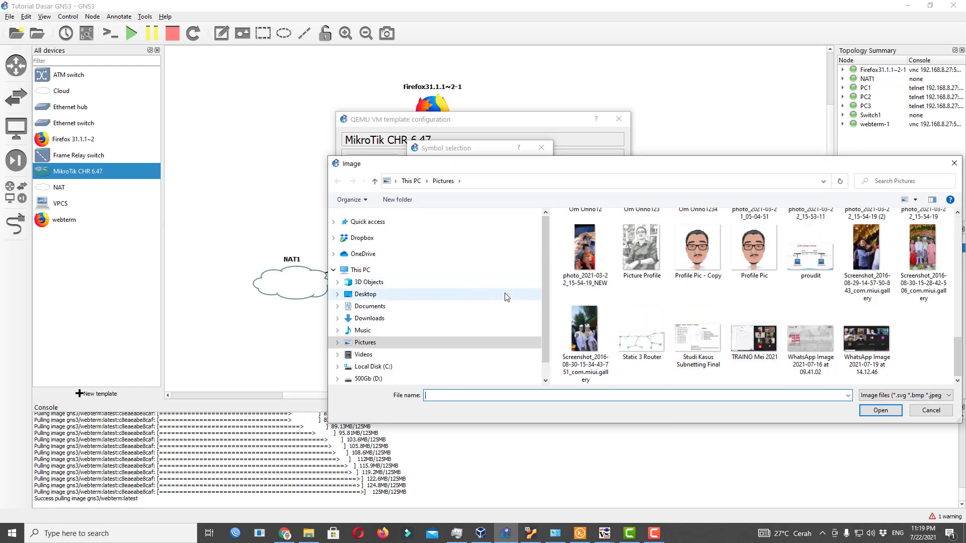
pyautogui.click(333, 241)
pyautogui.scroll(-6, 410, 330)
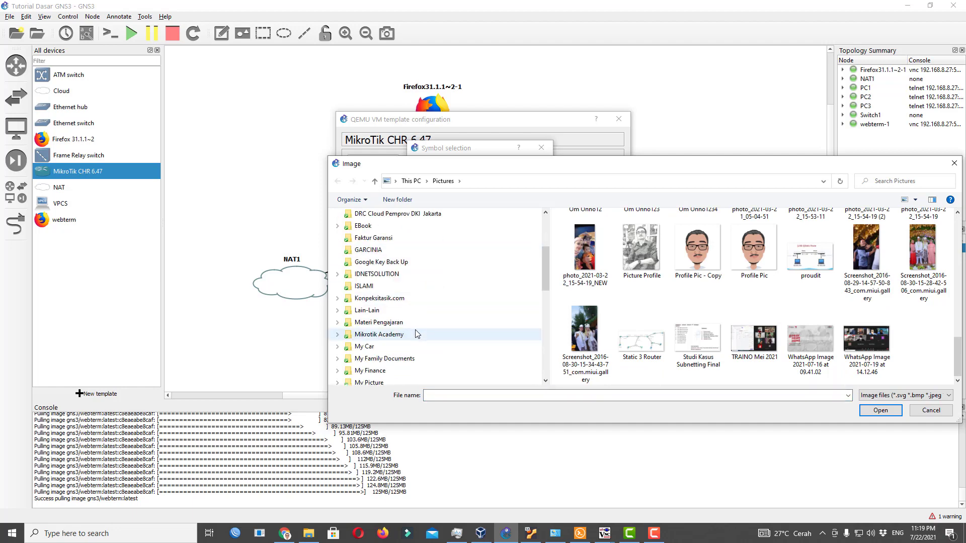
pyautogui.click(388, 332)
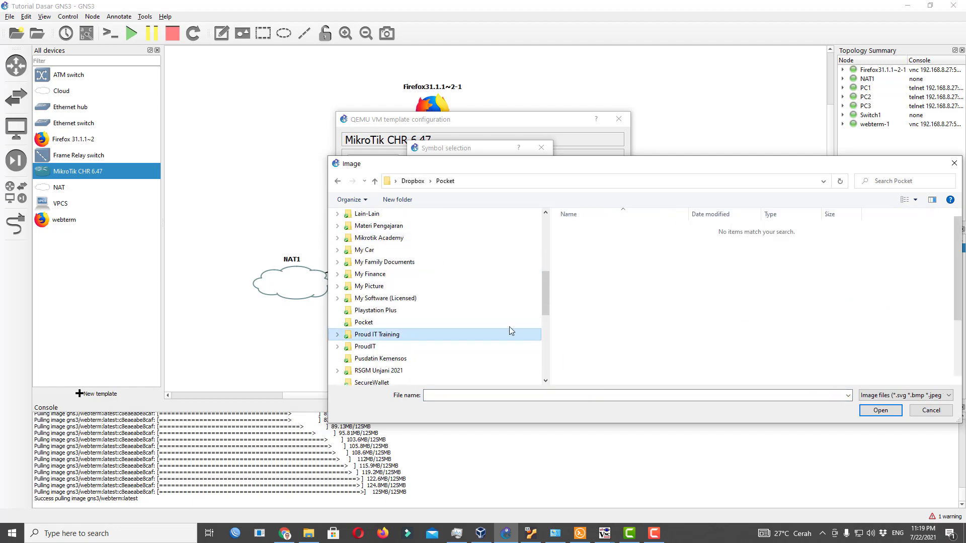
pyautogui.doubleClick(811, 282)
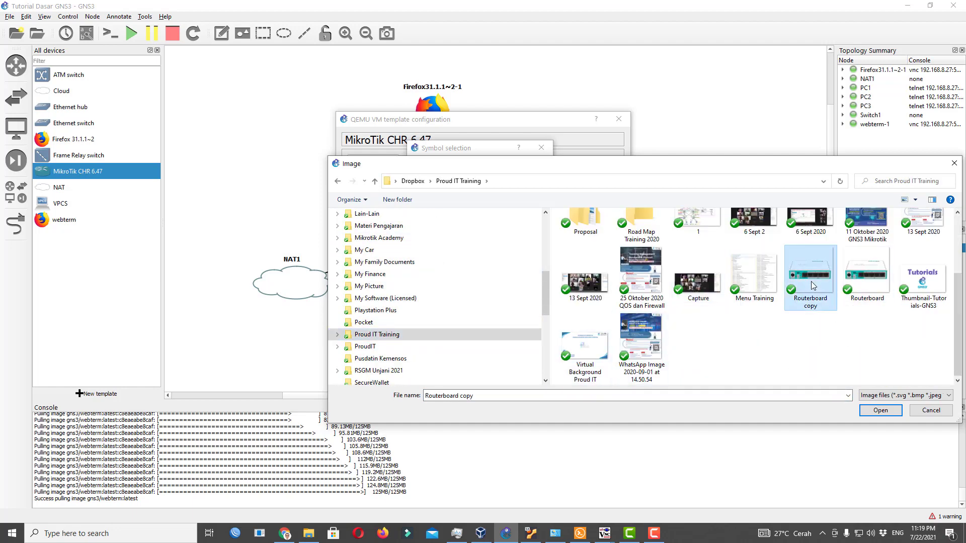
pyautogui.click(483, 214)
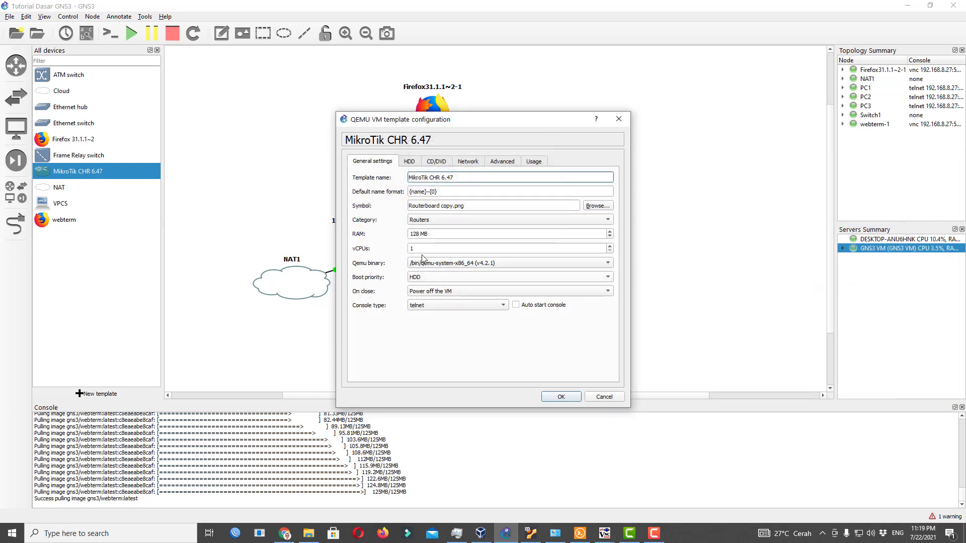
pyautogui.click(563, 395)
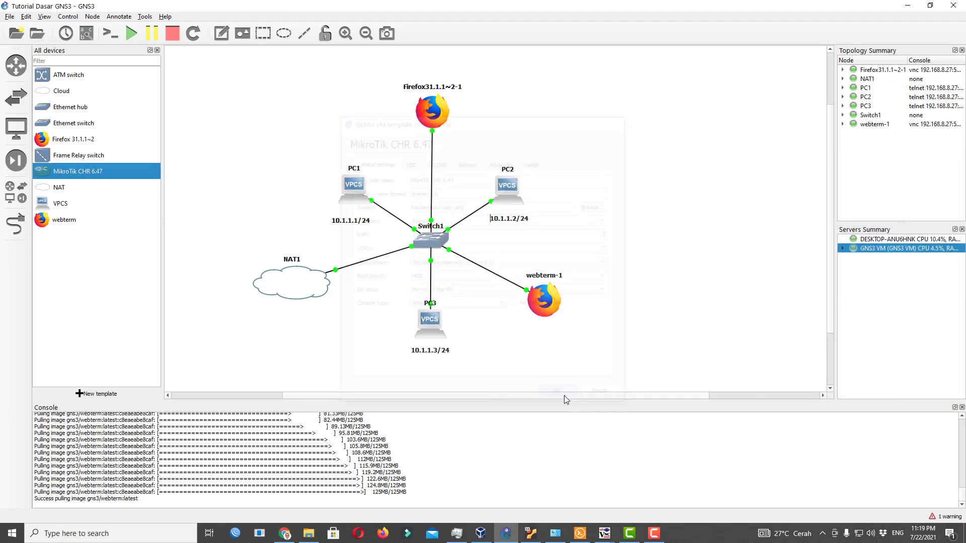
# - Add a MikroTik CHR 6.47 router west of Switch1, moving NAT1, PC1 and its 10.1.1.1/24 label outward to make room
pyautogui.click(95, 173)
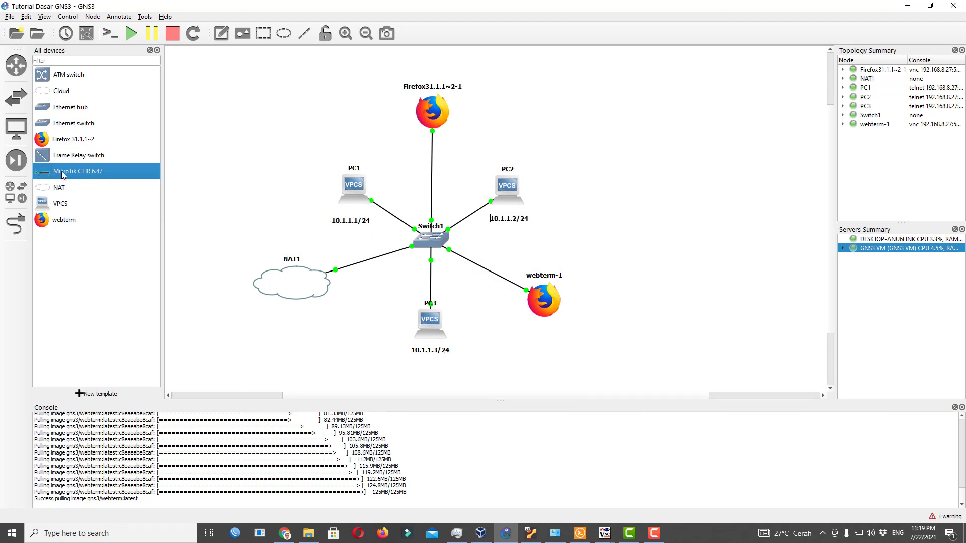
pyautogui.moveTo(63, 175); pyautogui.dragTo(240, 151)
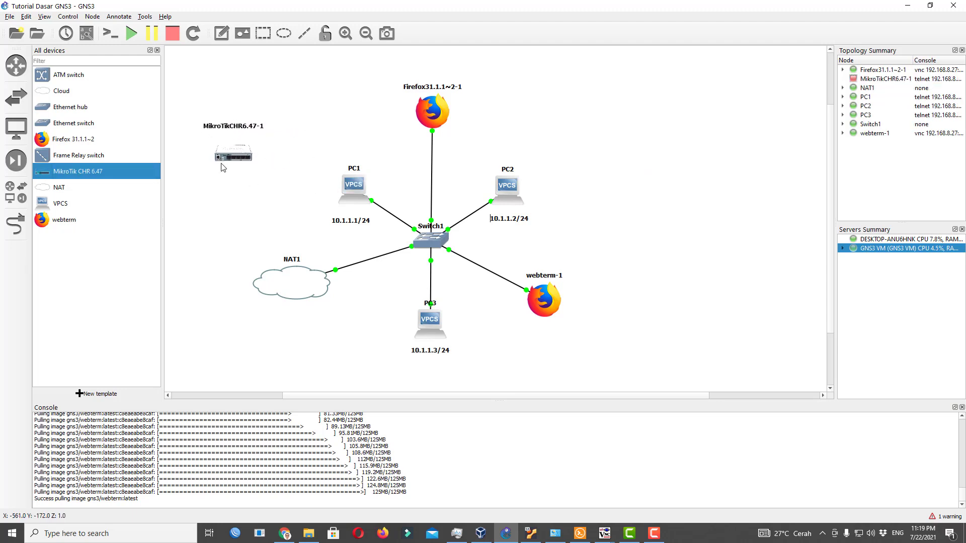
pyautogui.moveTo(287, 282); pyautogui.dragTo(235, 331)
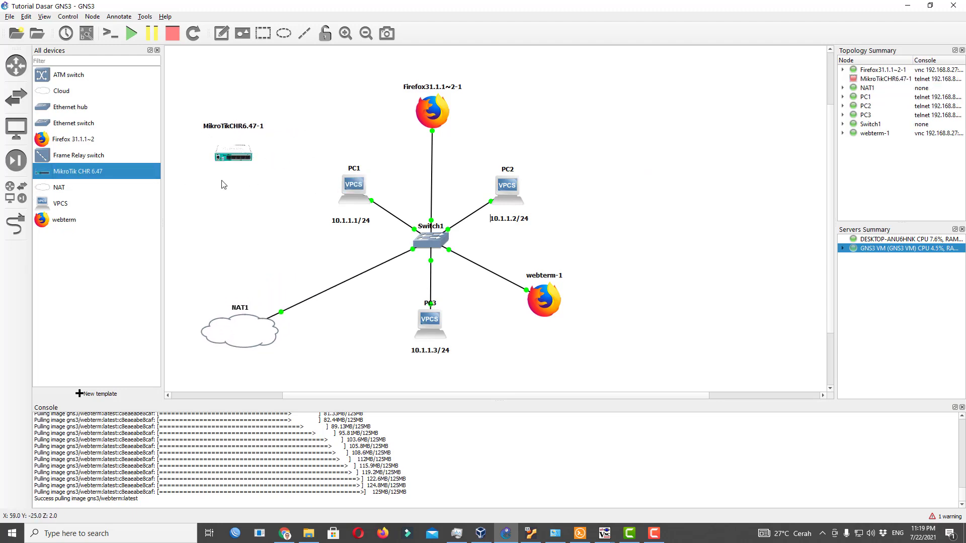
pyautogui.moveTo(233, 155); pyautogui.dragTo(221, 247)
pyautogui.moveTo(344, 182); pyautogui.dragTo(309, 136)
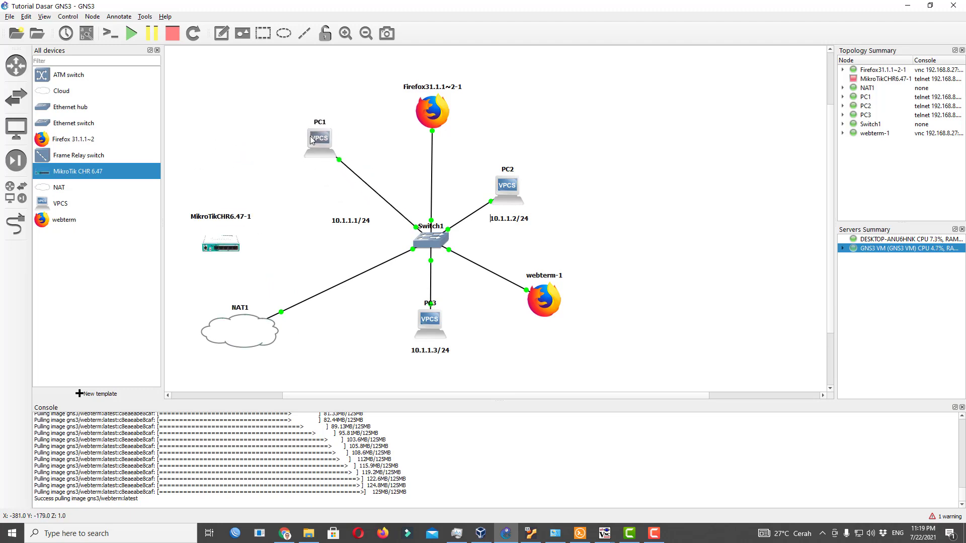
pyautogui.moveTo(359, 227); pyautogui.dragTo(321, 183)
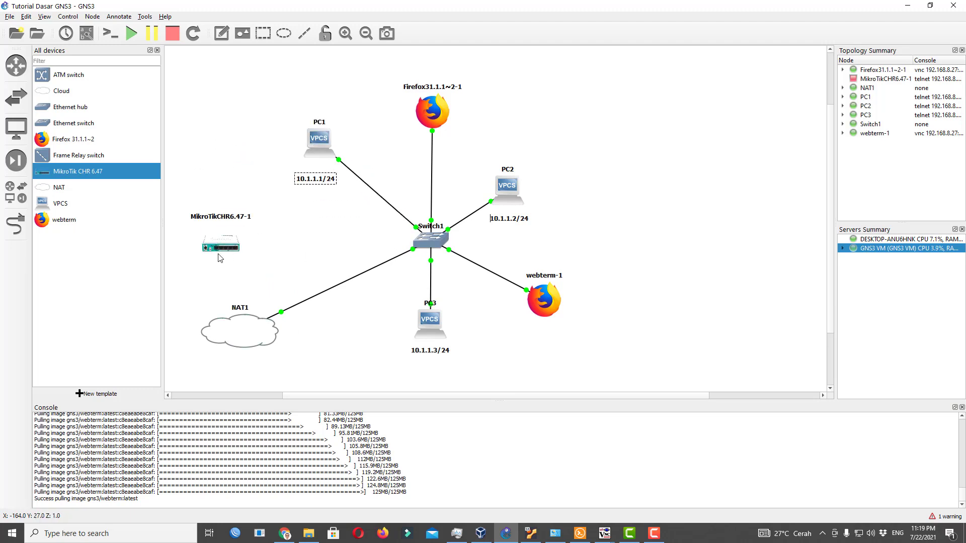
pyautogui.moveTo(220, 249); pyautogui.dragTo(223, 243)
pyautogui.click(16, 224)
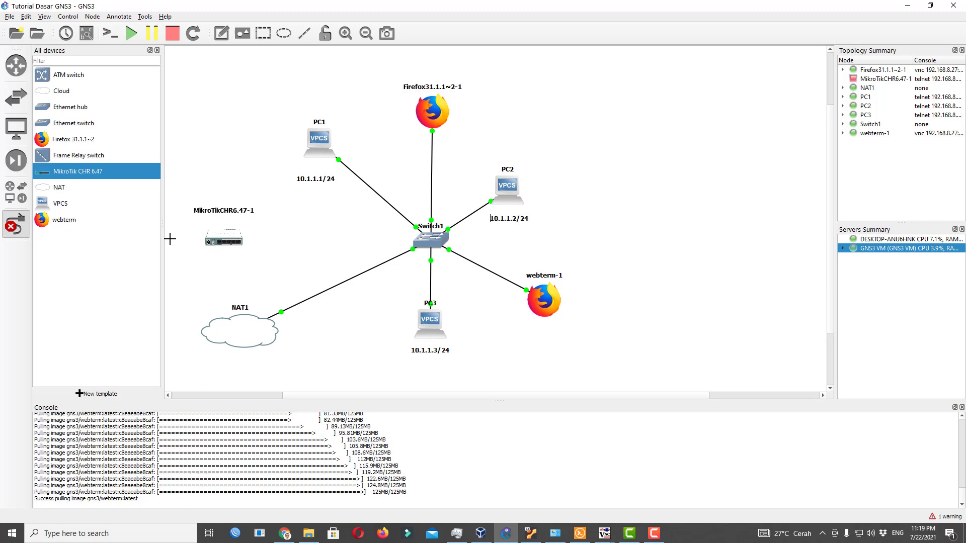
pyautogui.rightClick(235, 243)
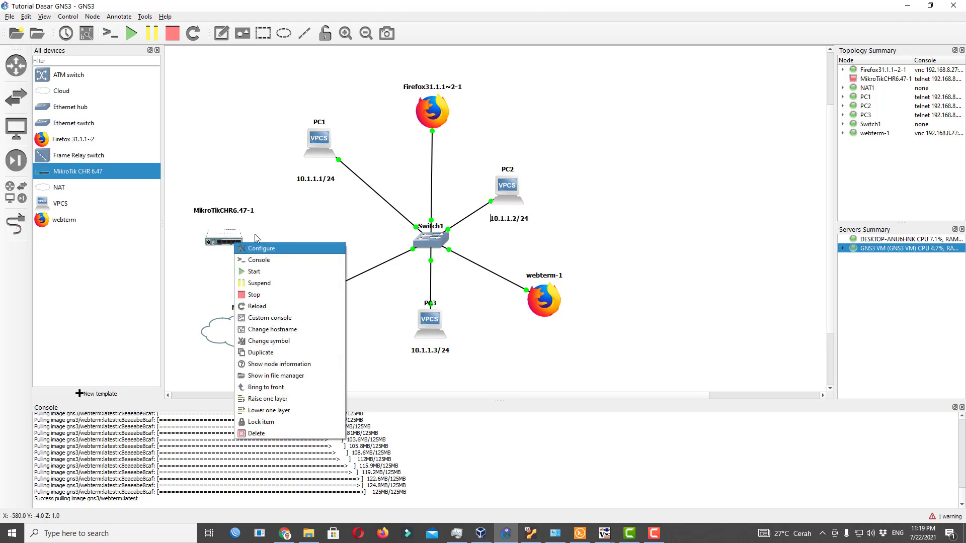
pyautogui.click(262, 231)
# - Link the MikroTik router's ether2 interface to Ethernet6 on Switch1
pyautogui.click(16, 224)
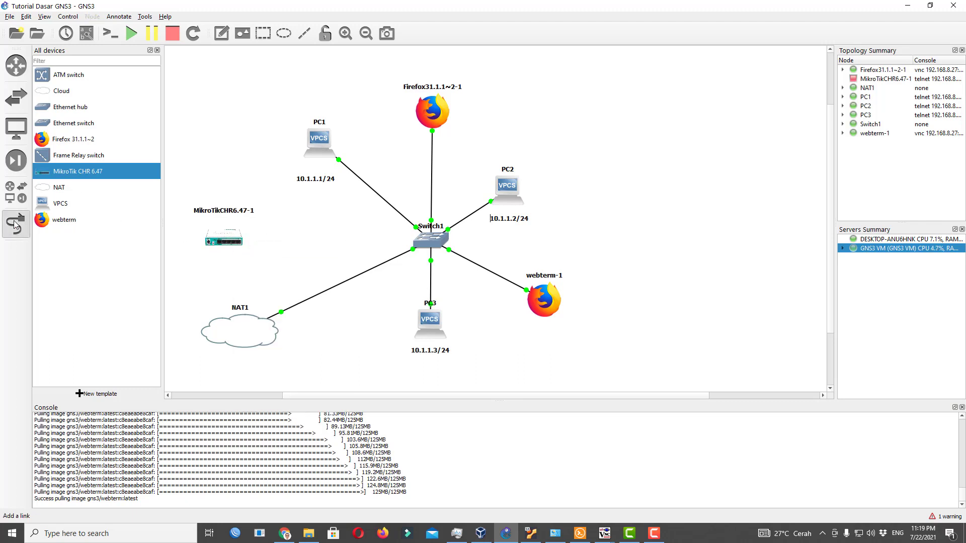
pyautogui.click(245, 243)
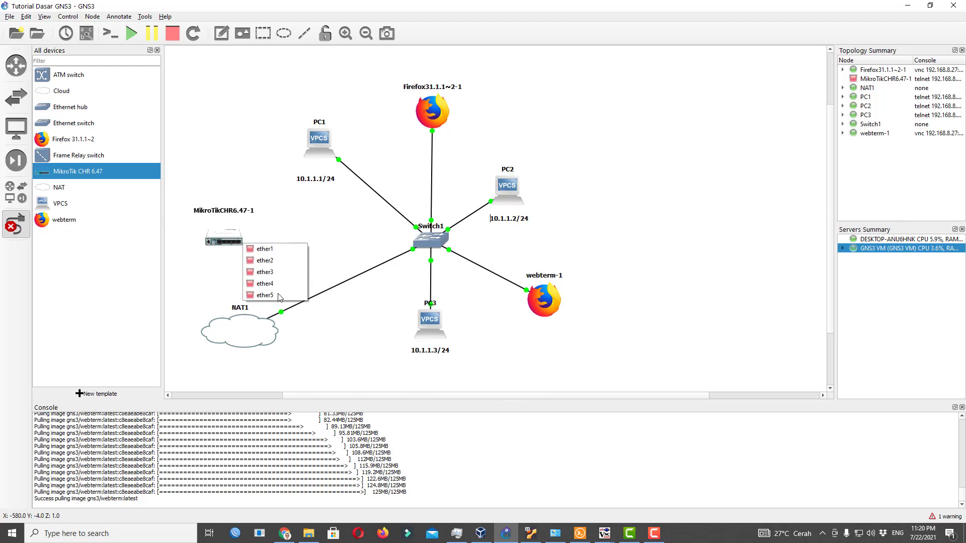
pyautogui.click(274, 261)
pyautogui.click(425, 242)
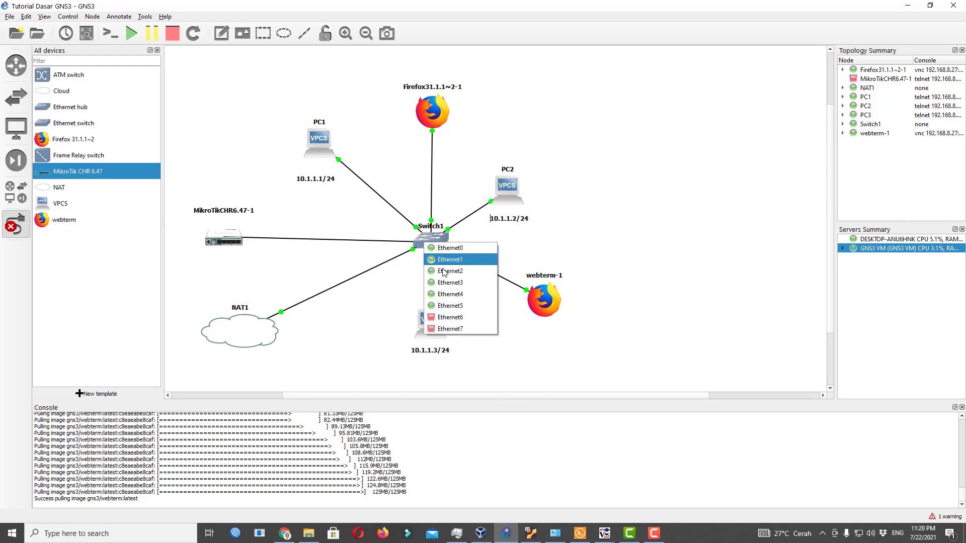
pyautogui.click(445, 318)
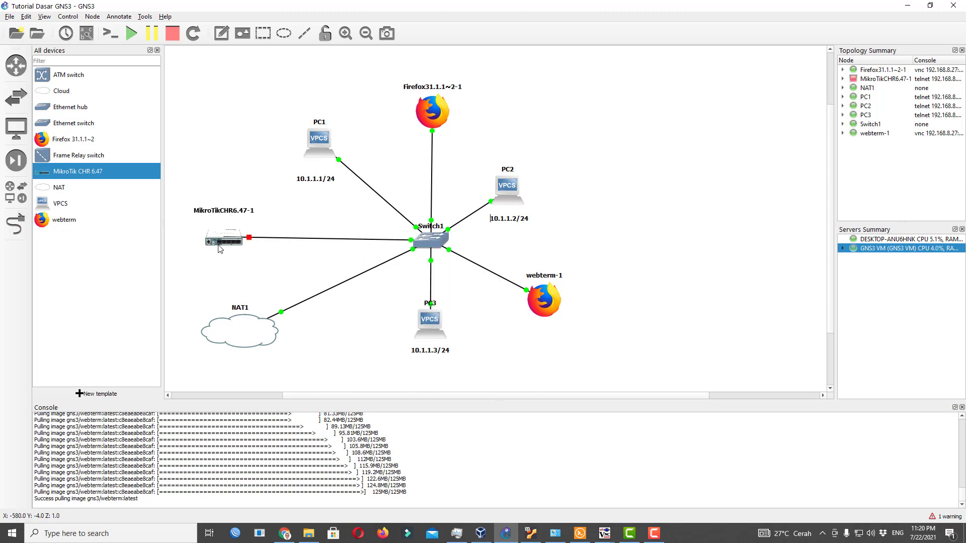
# - Show the interface labels on the topology's links and nudge the MikroTik router into line with Switch1
pyautogui.moveTo(220, 249); pyautogui.dragTo(225, 252)
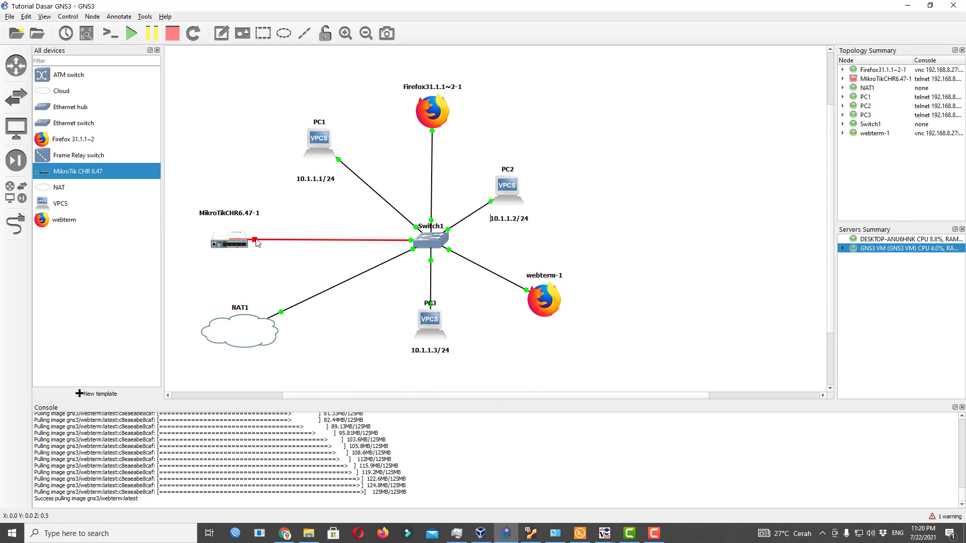
pyautogui.click(86, 35)
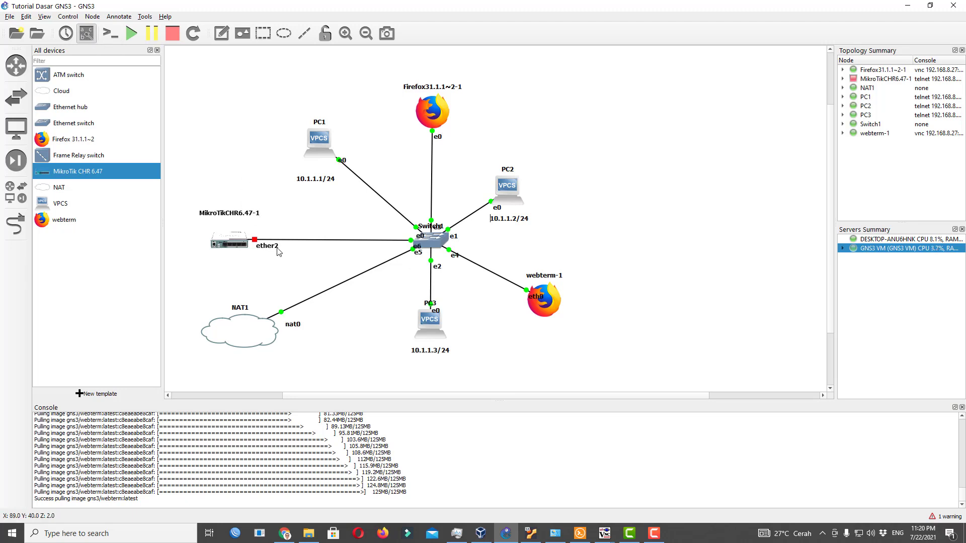
pyautogui.moveTo(247, 242); pyautogui.dragTo(251, 236)
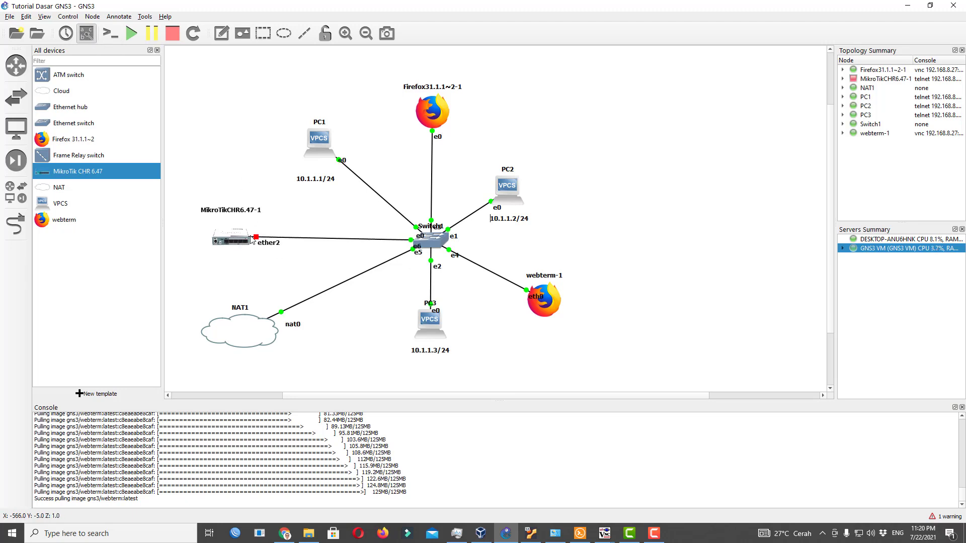
# - Start the MikroTik CHR router node and open its console
pyautogui.rightClick(227, 241)
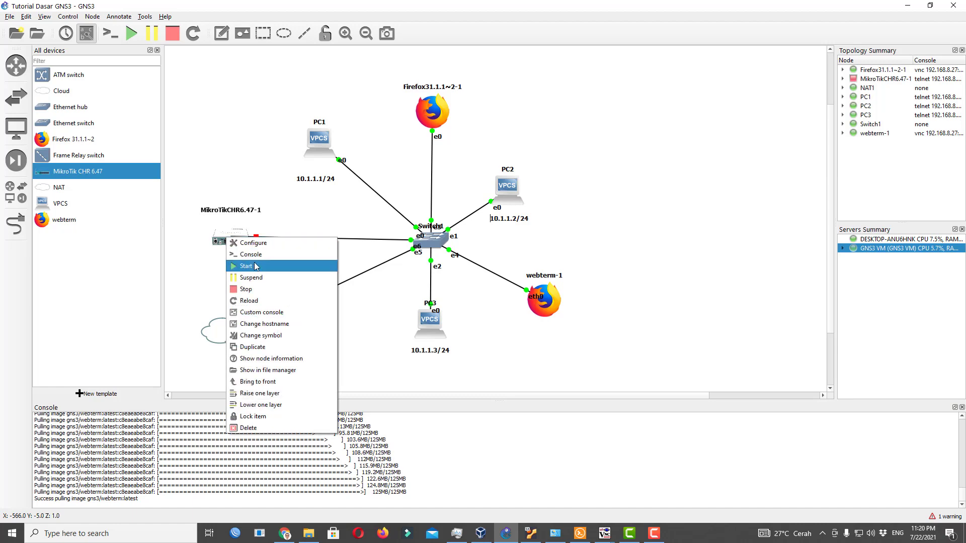
pyautogui.click(255, 266)
pyautogui.rightClick(234, 242)
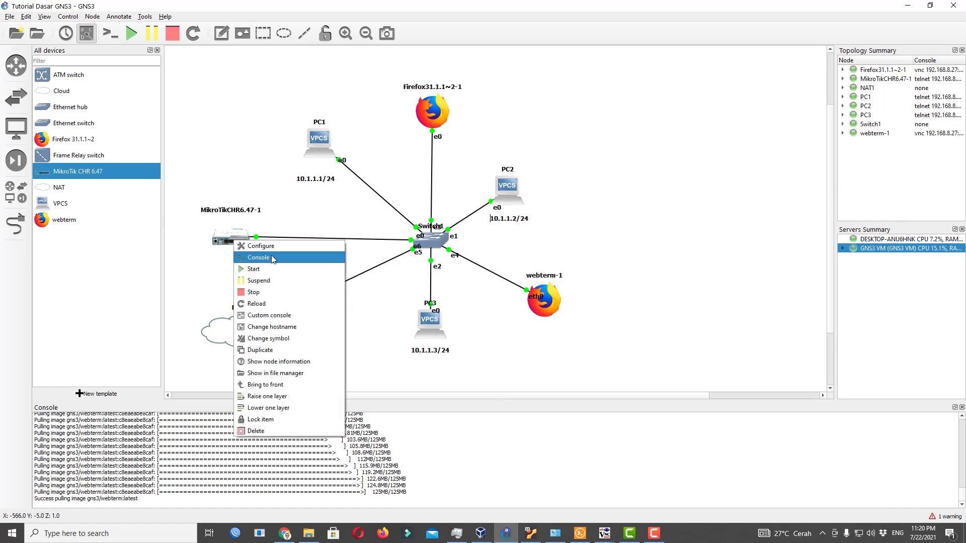
pyautogui.click(272, 258)
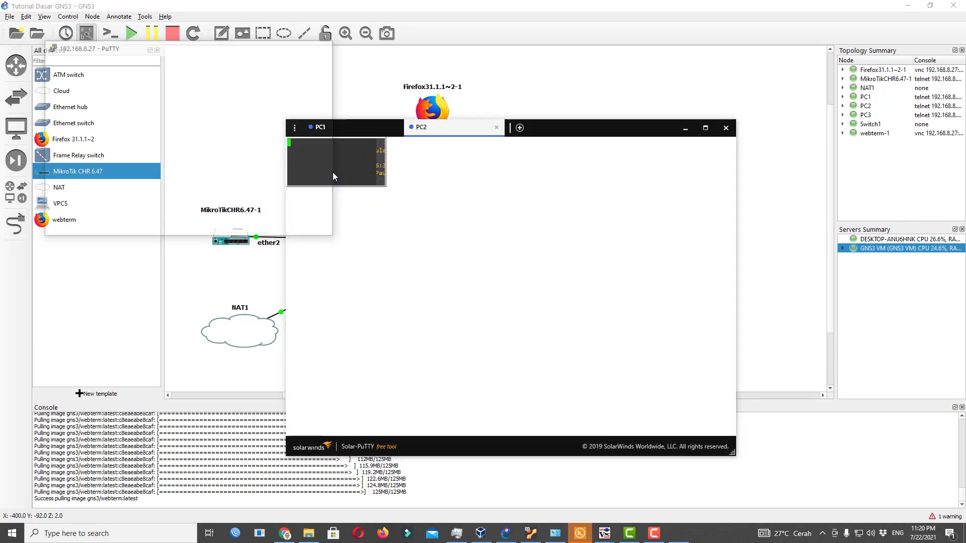
# - Log in to the MikroTik console as admin with a blank password and go through the software license to reach the command prompt
pyautogui.moveTo(669, 132); pyautogui.dragTo(904, 101)
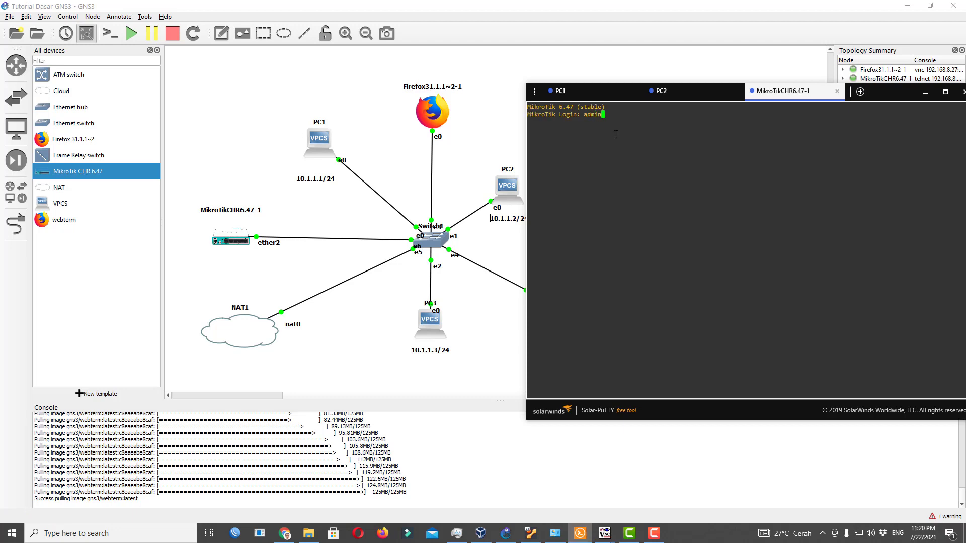
pyautogui.press('Return')
pyautogui.press('Return')
pyautogui.write('y')
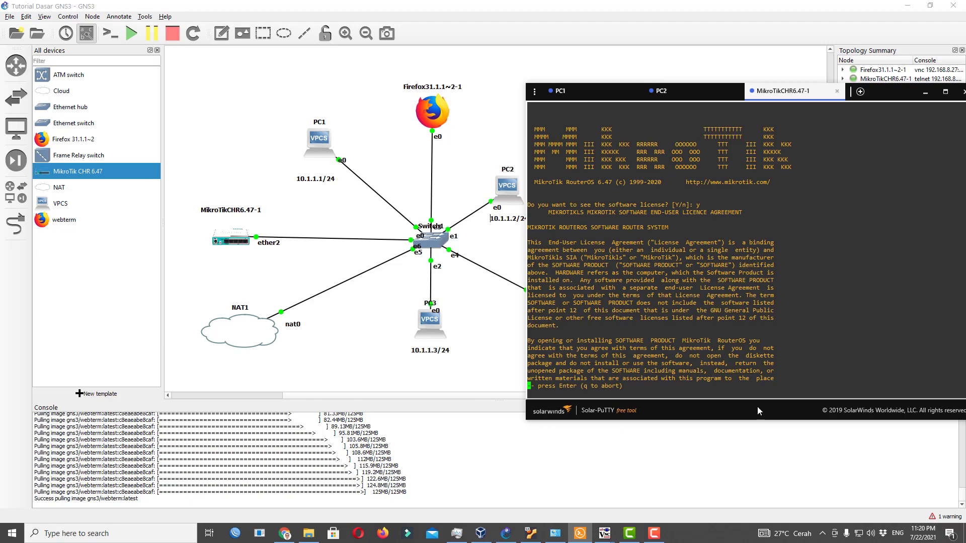
pyautogui.press('Return')
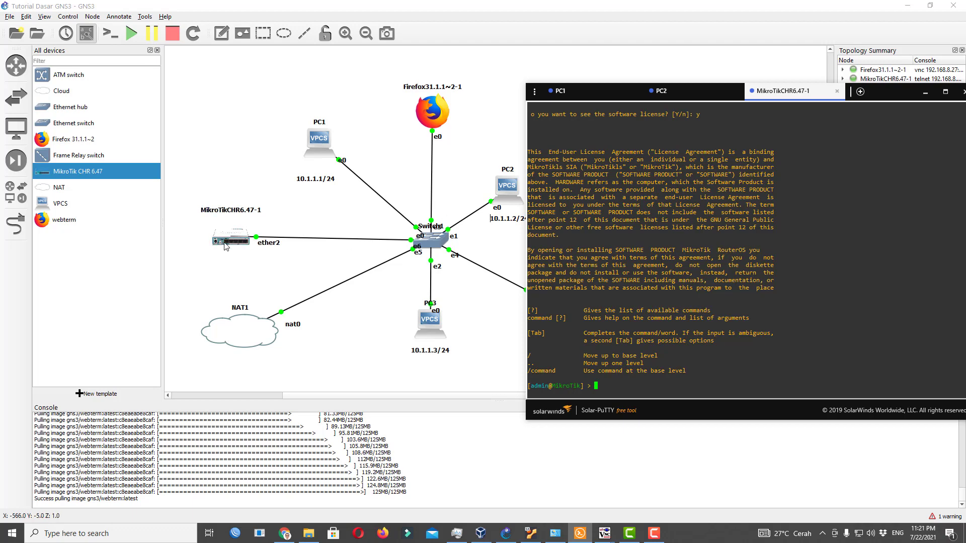
pyautogui.moveTo(899, 102); pyautogui.dragTo(816, 100)
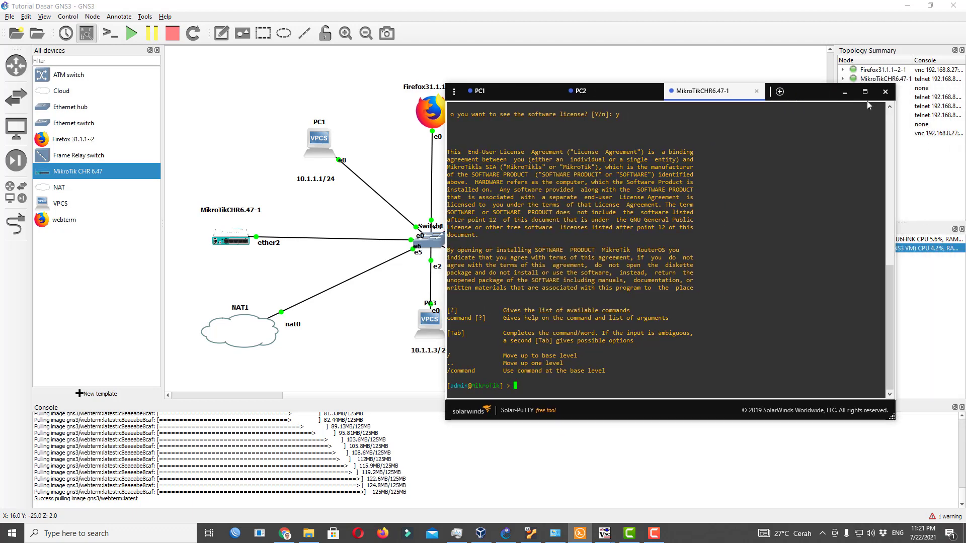
pyautogui.click(842, 91)
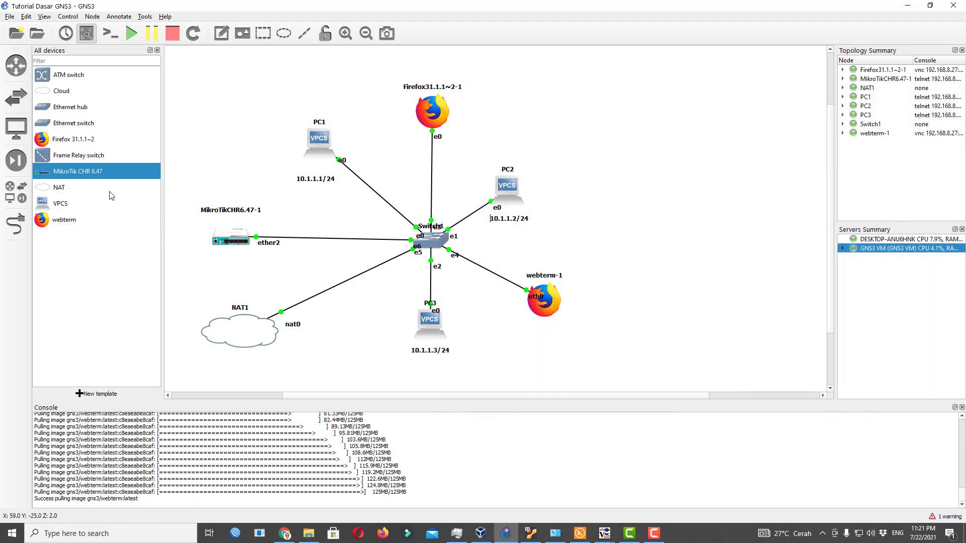
# - Add a Cloud node running on the GNS3 VM server and place it above the MikroTik router
pyautogui.moveTo(60, 92); pyautogui.dragTo(236, 108)
pyautogui.click(483, 270)
pyautogui.click(483, 267)
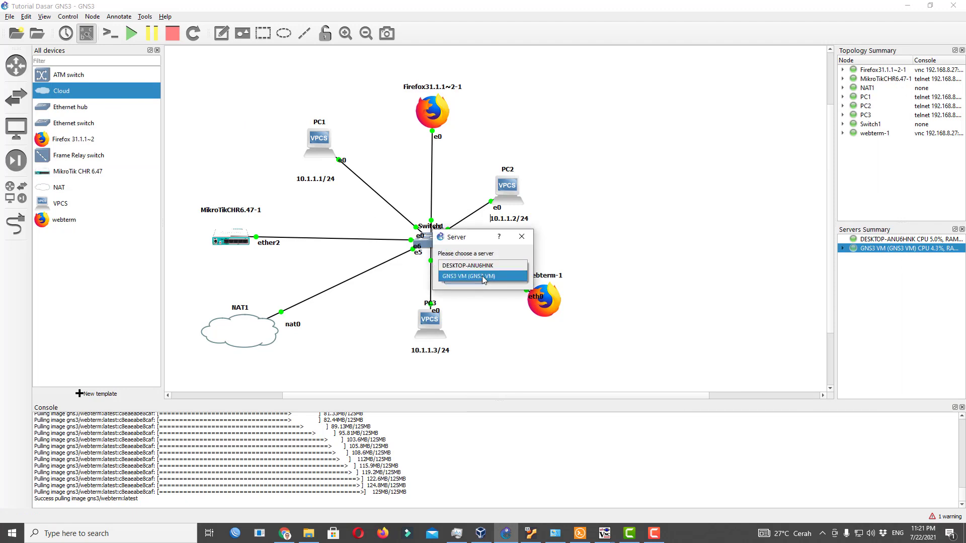
pyautogui.click(463, 280)
pyautogui.moveTo(211, 90); pyautogui.dragTo(228, 97)
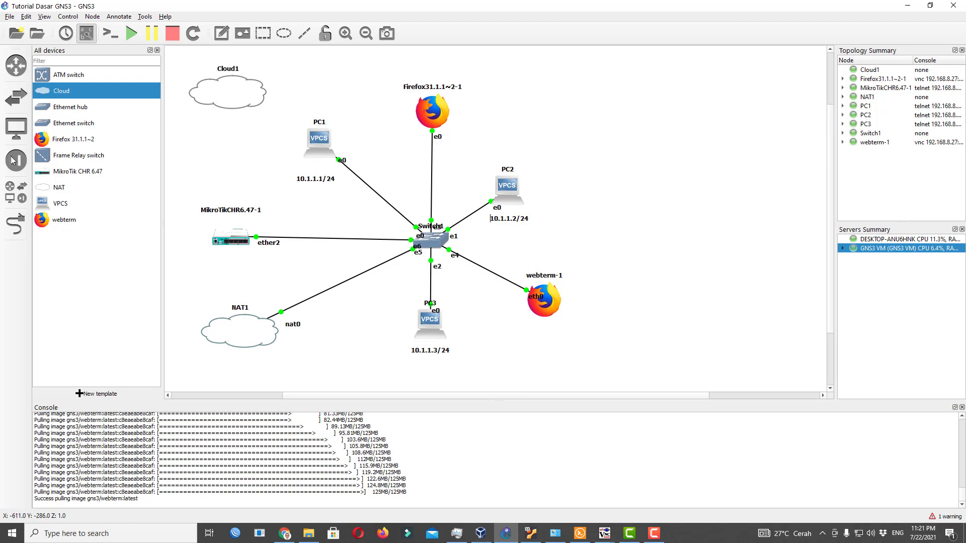
# - Link the cloud's eth0 interface to ether5 on the MikroTik router and shift the cloud slightly
pyautogui.click(16, 225)
pyautogui.click(220, 95)
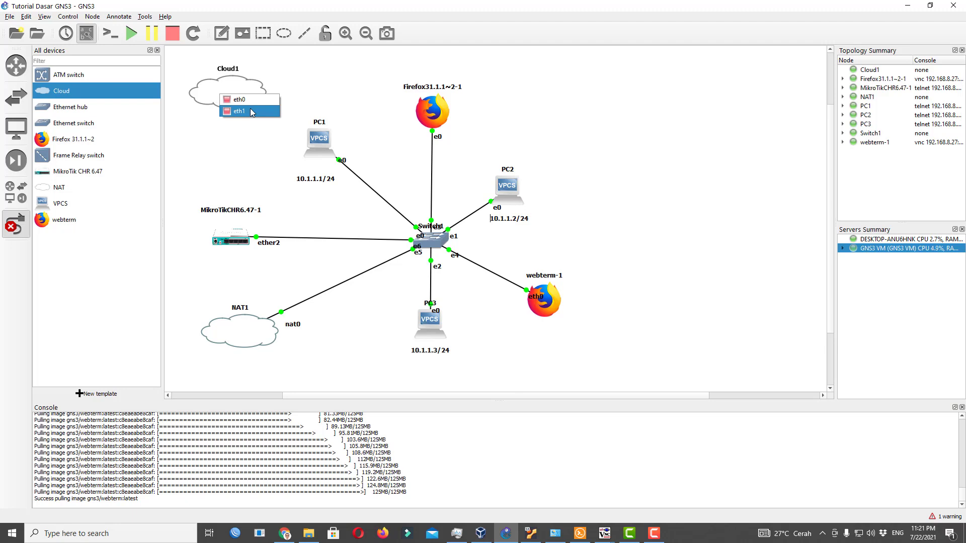
pyautogui.click(250, 111)
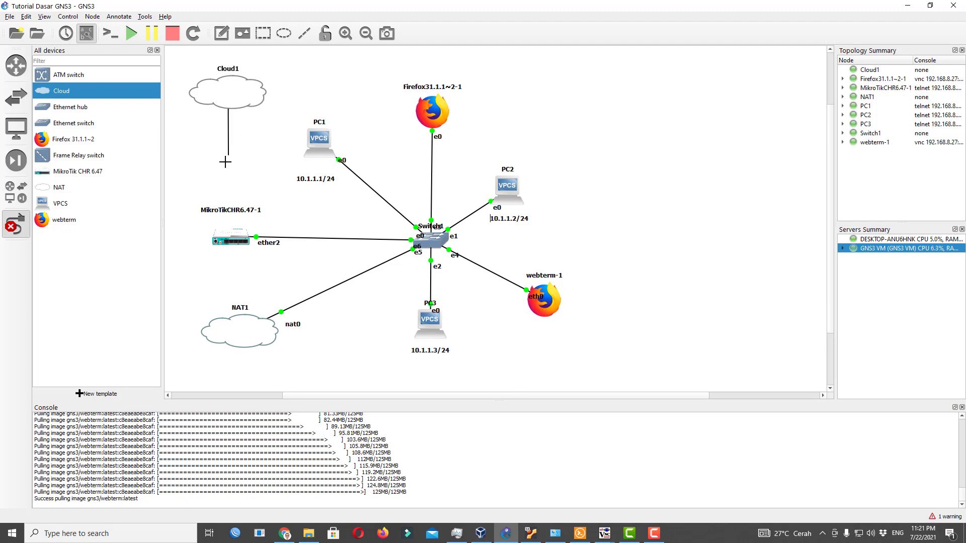
pyautogui.click(221, 242)
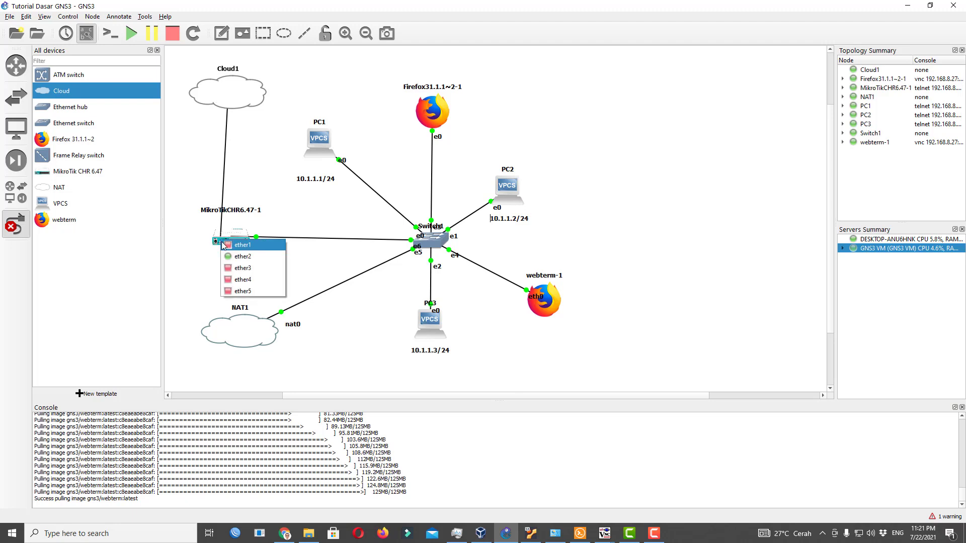
pyautogui.click(242, 291)
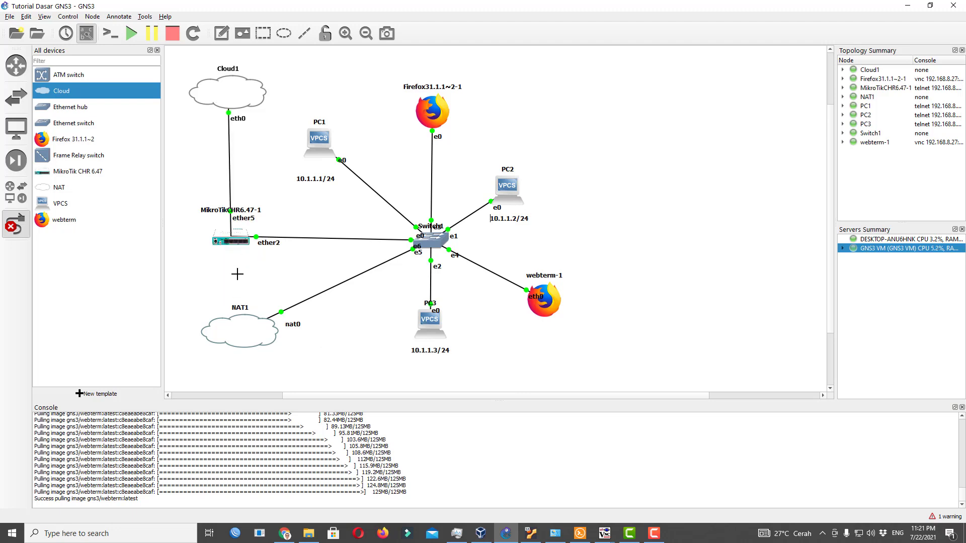
pyautogui.rightClick(237, 273)
pyautogui.moveTo(217, 95); pyautogui.dragTo(211, 94)
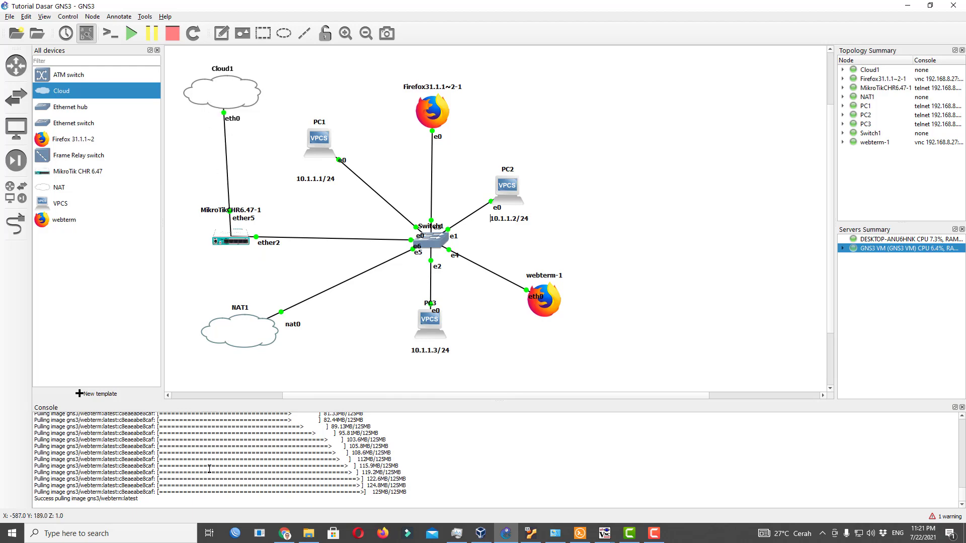
# - Switch to WinBox and connect as admin to the MikroTik CHR neighbor with MAC address 0C:9D:C8:AC:16:04
pyautogui.click(235, 533)
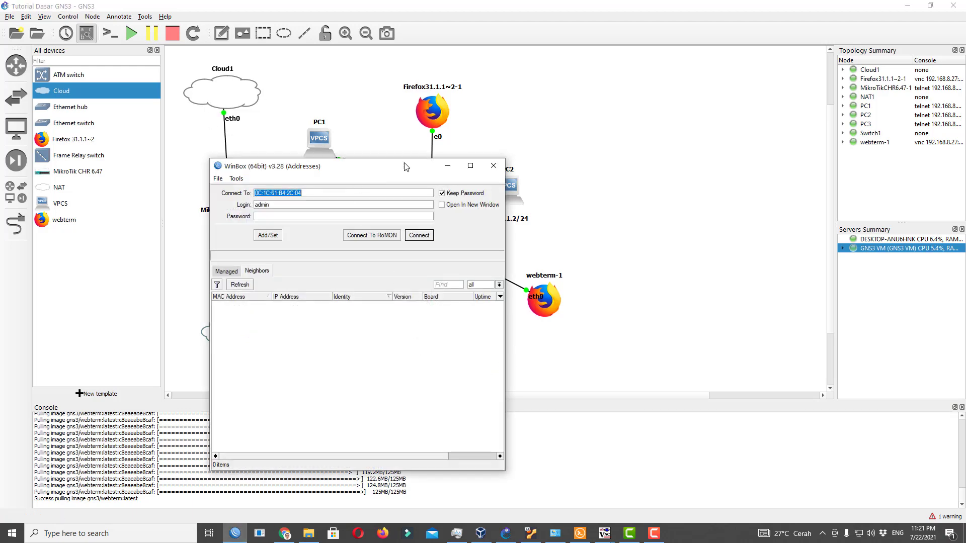
pyautogui.moveTo(406, 166); pyautogui.dragTo(813, 87)
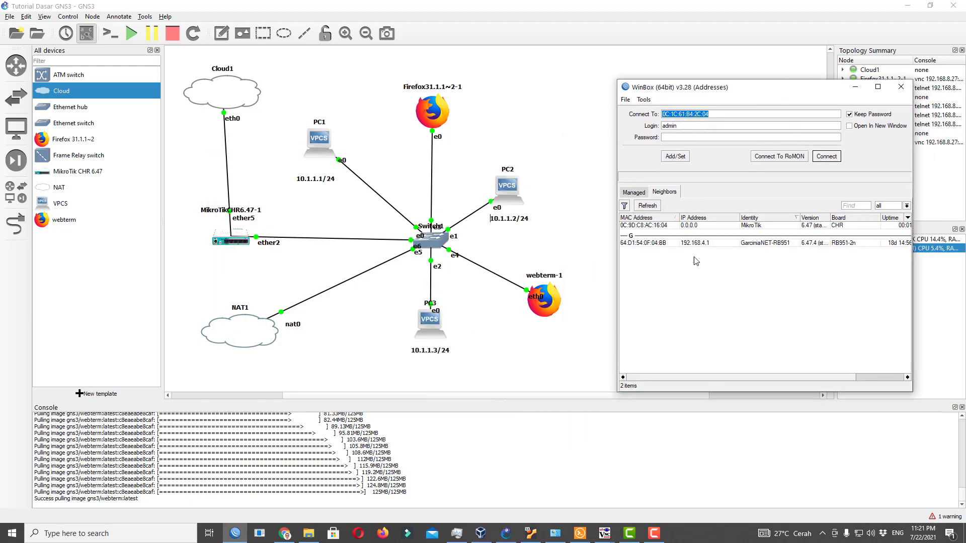
pyautogui.click(853, 227)
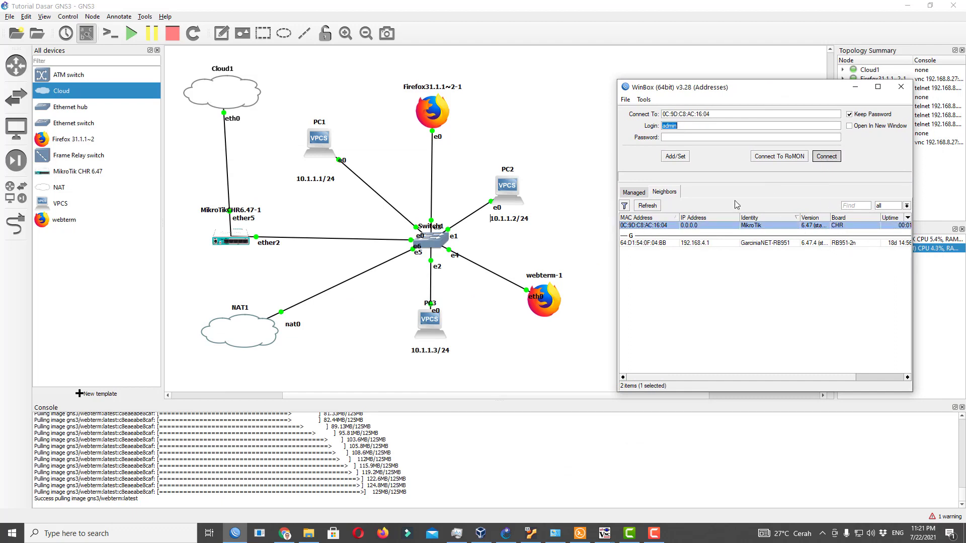
pyautogui.click(828, 157)
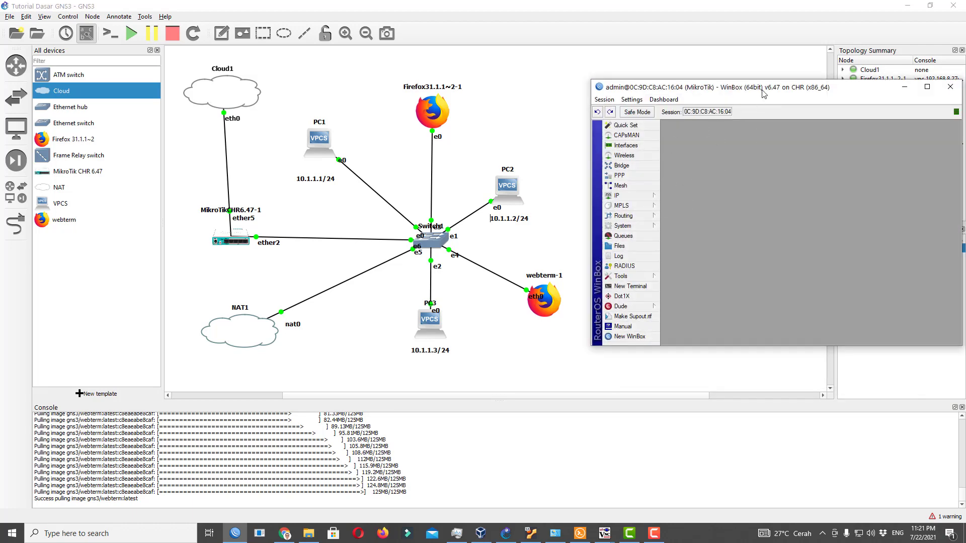
pyautogui.moveTo(762, 93); pyautogui.dragTo(727, 104)
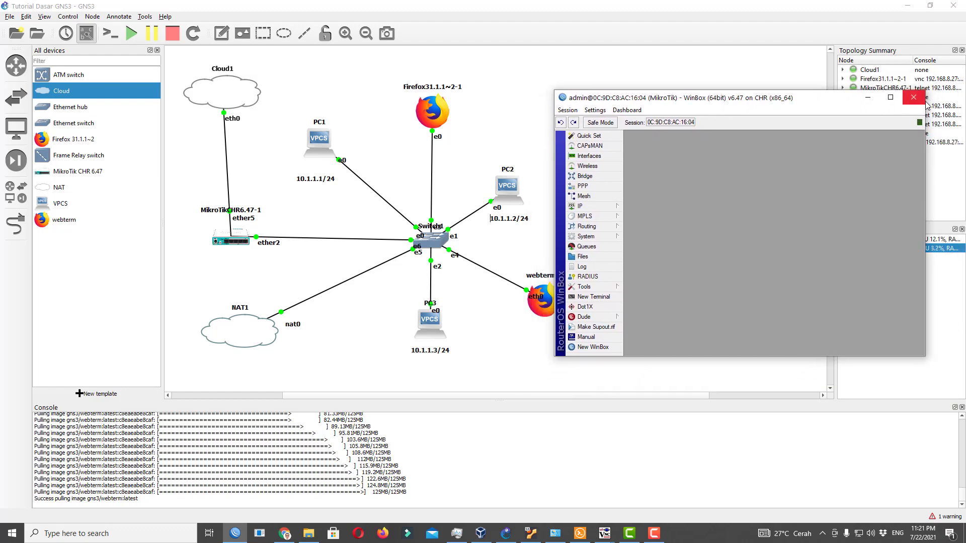
pyautogui.click(652, 536)
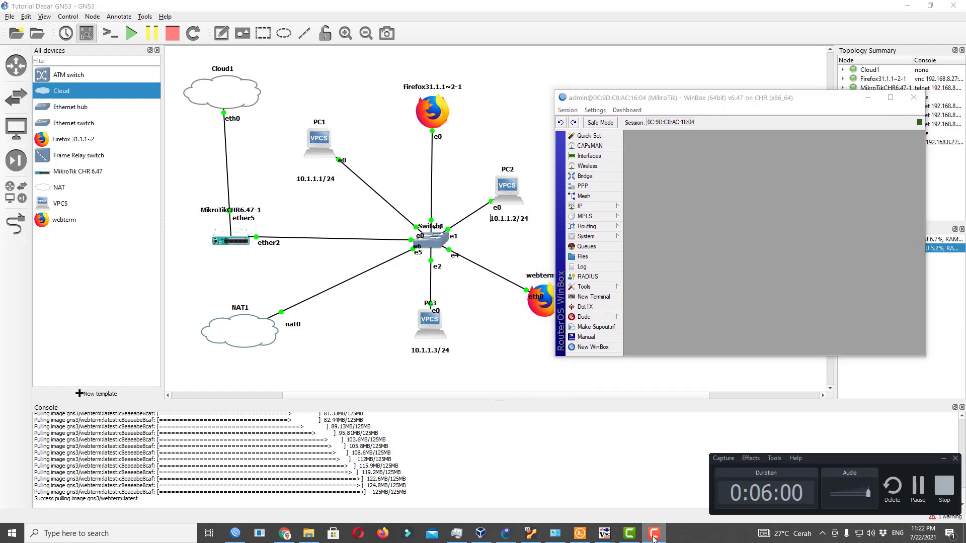
# - Close the WinBox session and check the Mikrotik 6.33 machine's details in VirtualBox Manager
pyautogui.click(913, 97)
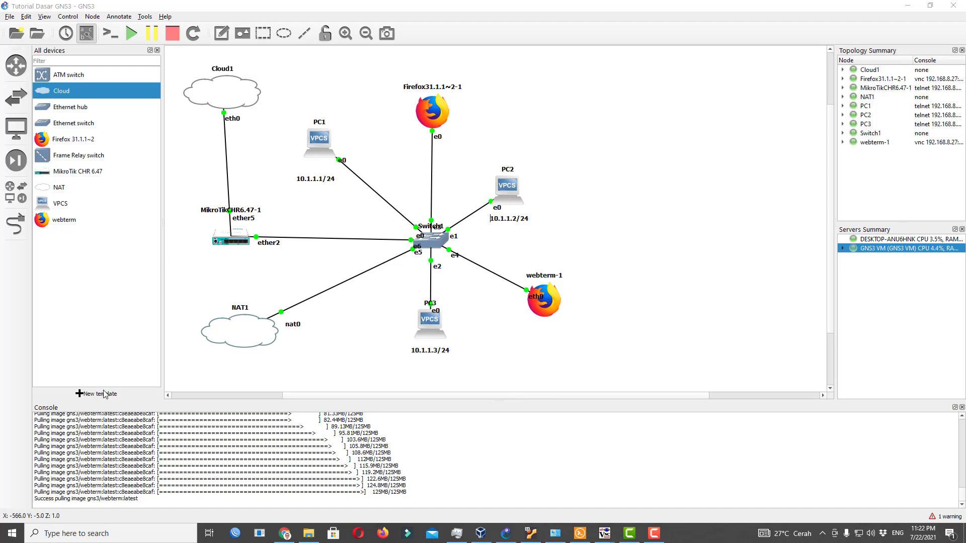
pyautogui.click(480, 533)
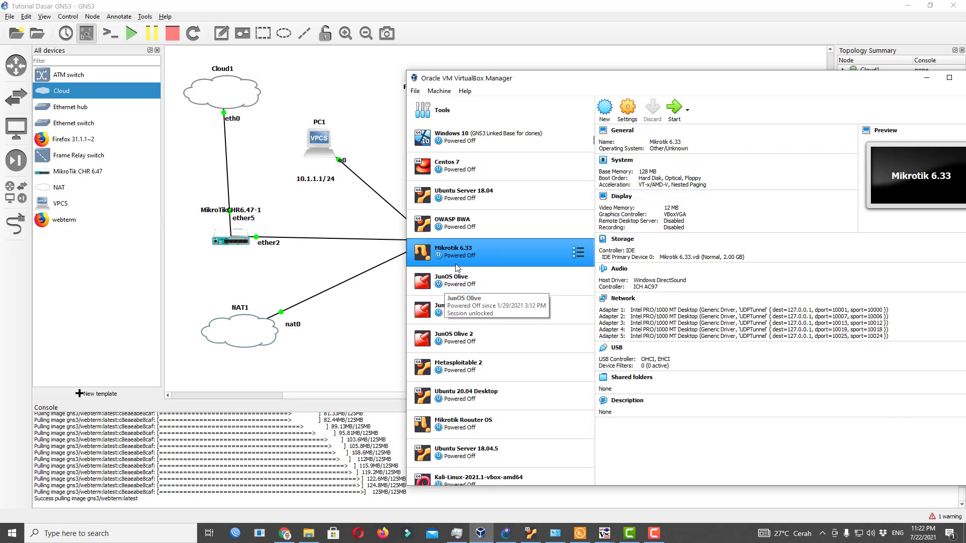
pyautogui.click(926, 78)
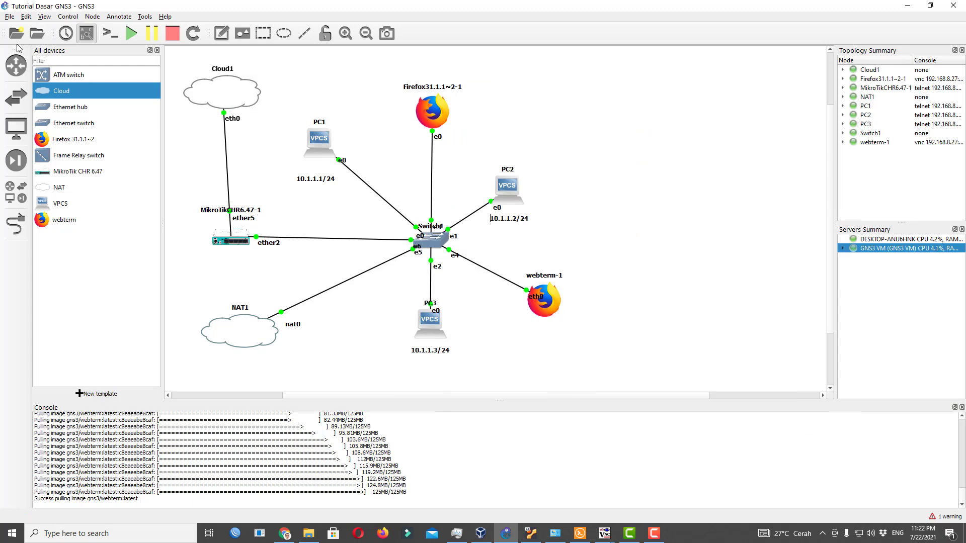
# - Create a new VirtualBox VM template in the GNS3 preferences from the Mikrotik 6.33 machine, run on the local computer
pyautogui.click(26, 17)
pyautogui.click(50, 63)
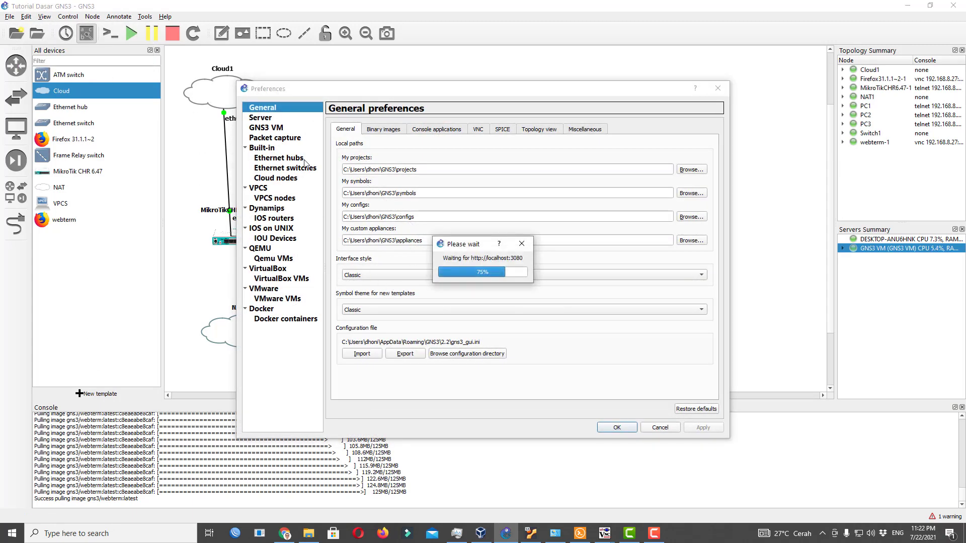
pyautogui.click(276, 272)
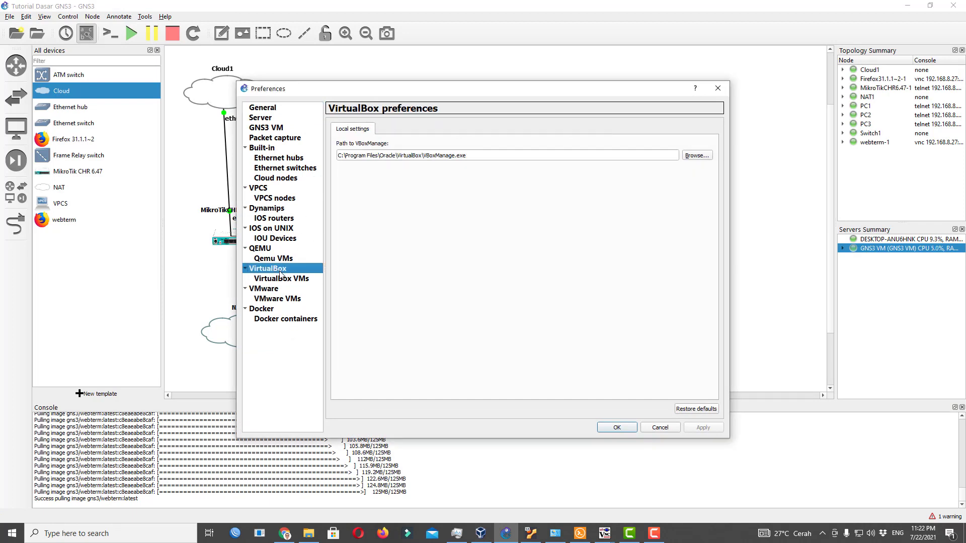
pyautogui.click(280, 279)
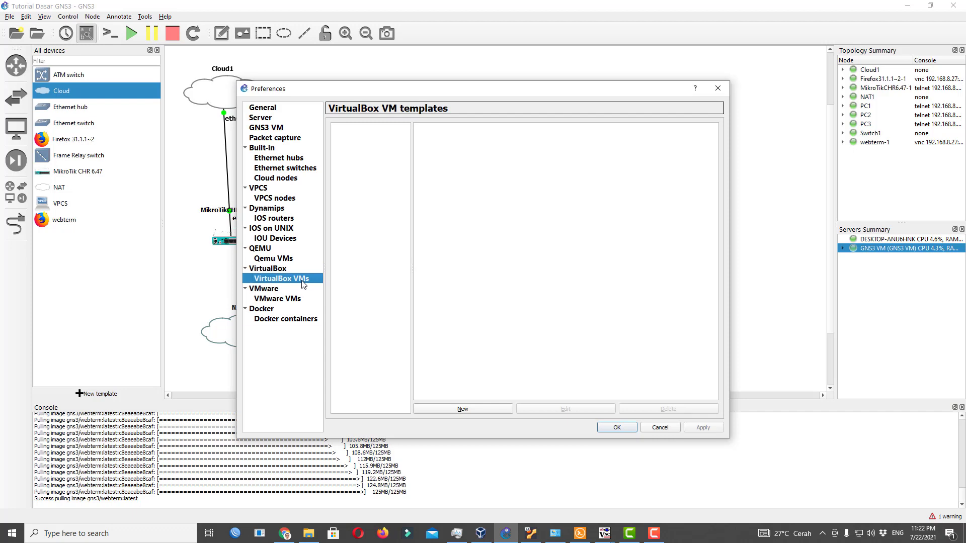
pyautogui.click(462, 409)
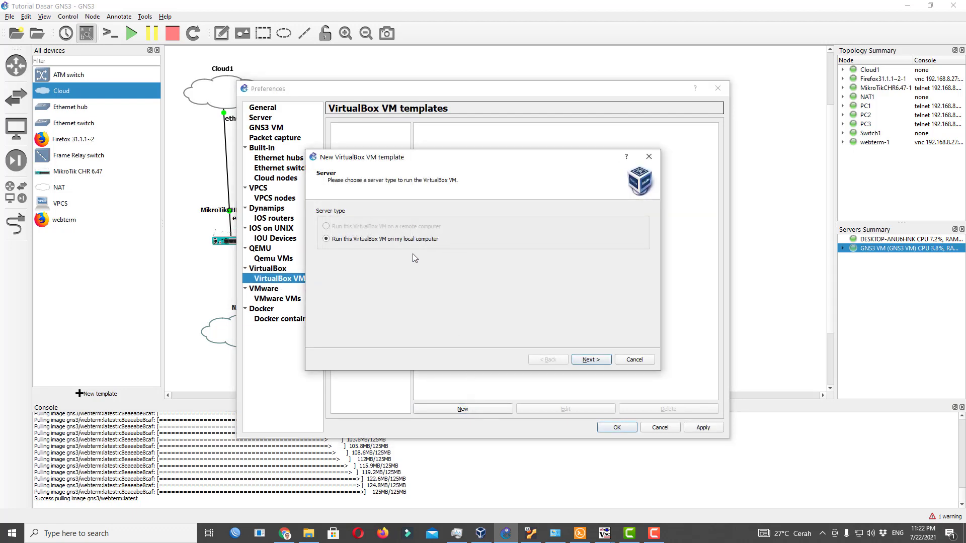
pyautogui.click(591, 359)
pyautogui.click(382, 214)
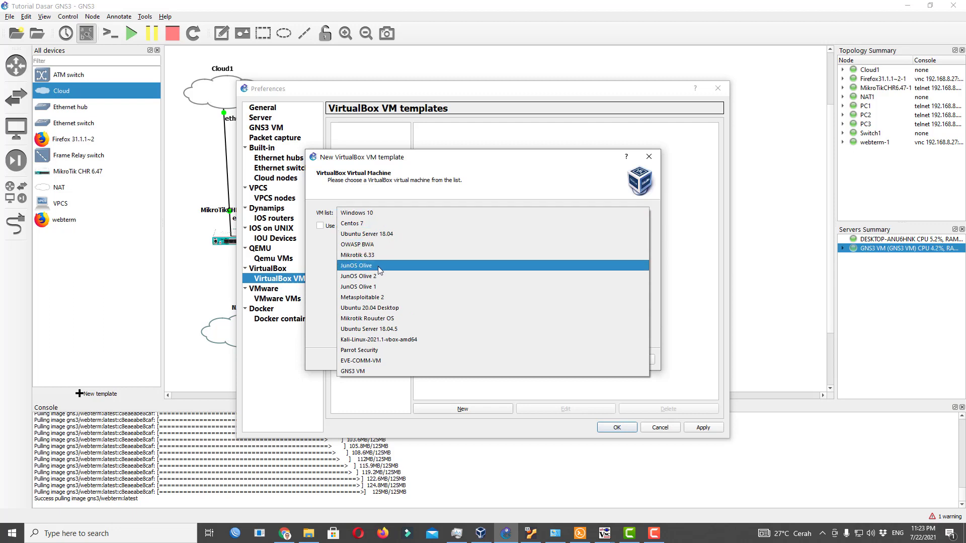
pyautogui.click(367, 256)
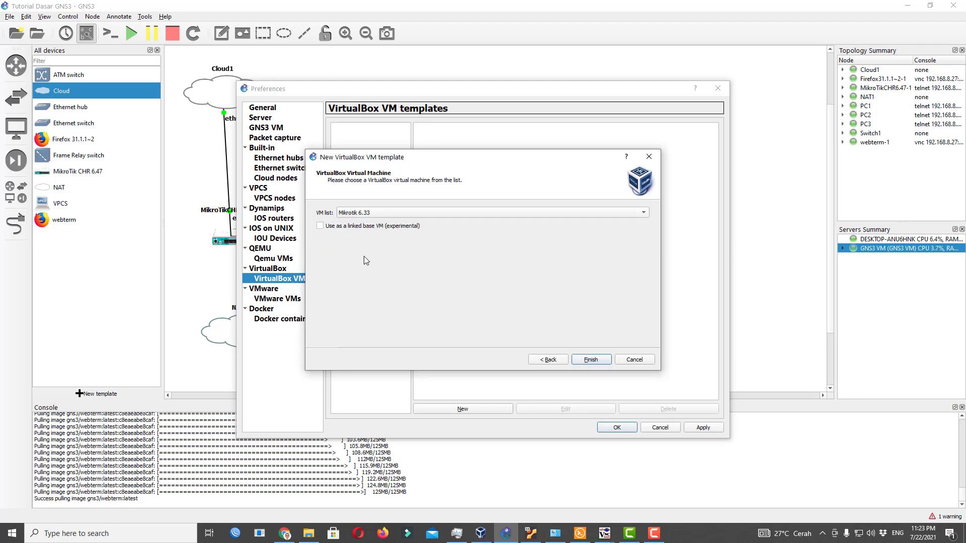
pyautogui.click(590, 359)
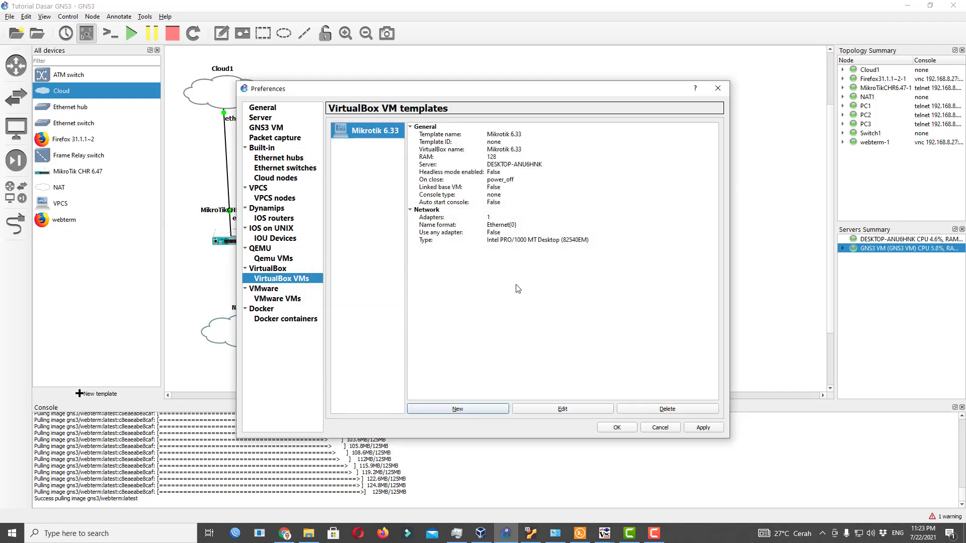
# - Set the Mikrotik 6.33 template to 5 network adapters, allow GNS3 to use any configured VirtualBox adapter, and save the preferences
pyautogui.click(562, 408)
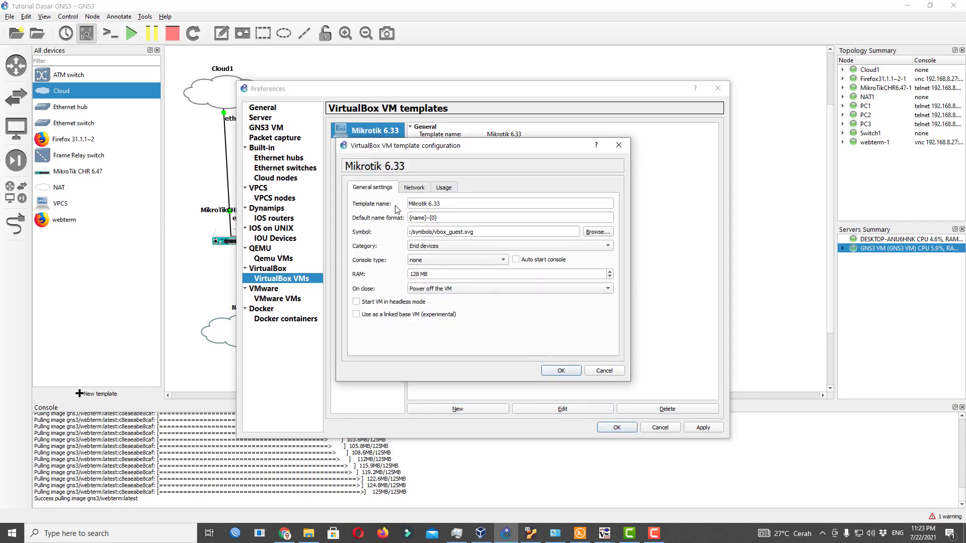
pyautogui.click(416, 187)
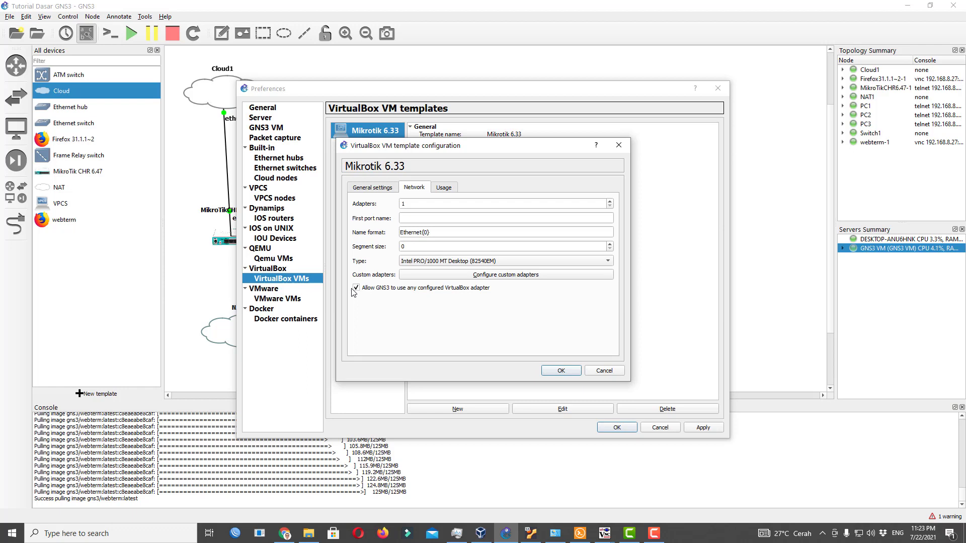
pyautogui.click(610, 201)
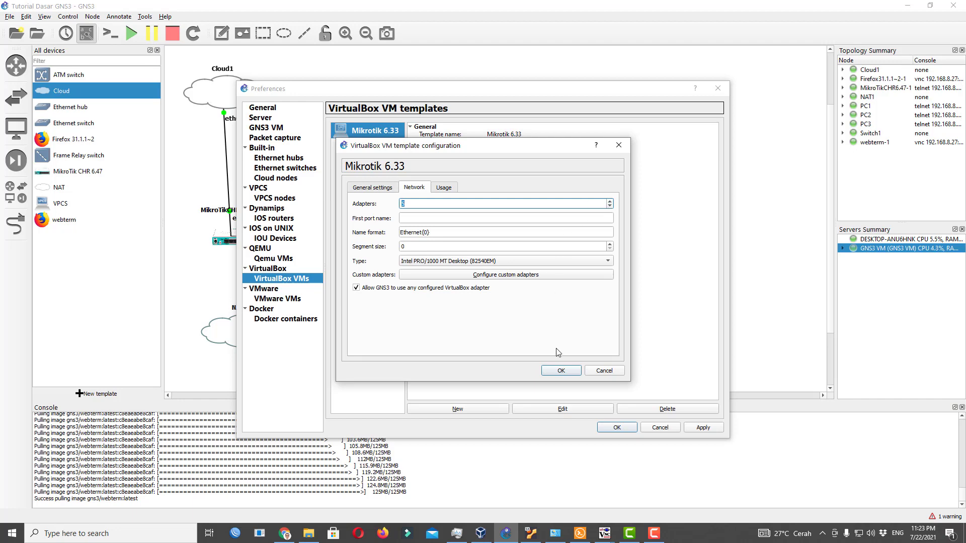
pyautogui.click(556, 371)
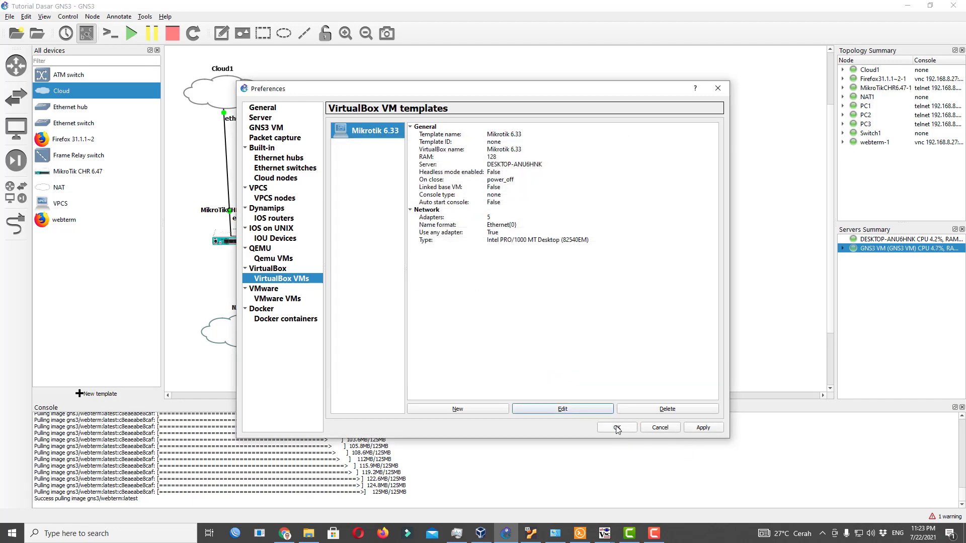
pyautogui.click(617, 427)
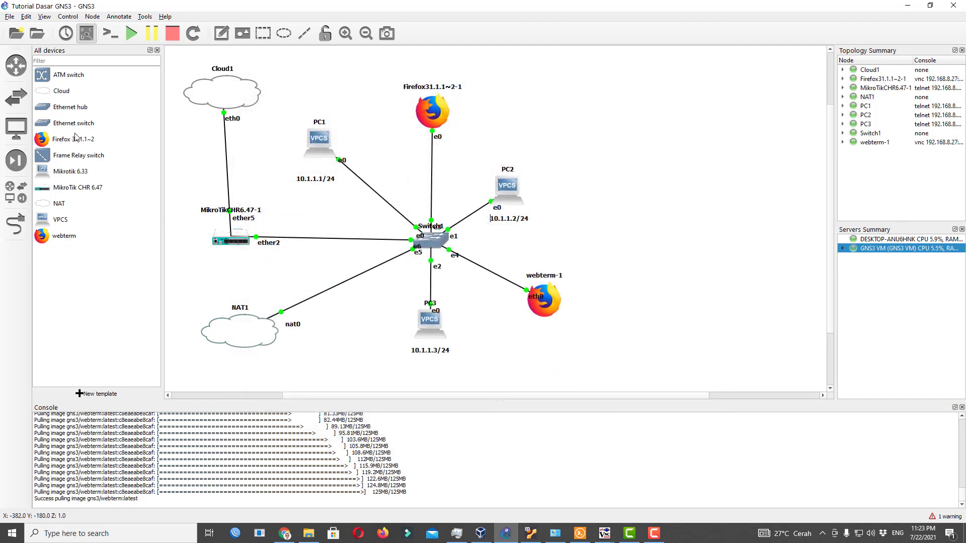
# - Add a Mikrotik 6.33 node below the MikroTik CHR router and move the NAT1 cloud away to make room
pyautogui.click(75, 173)
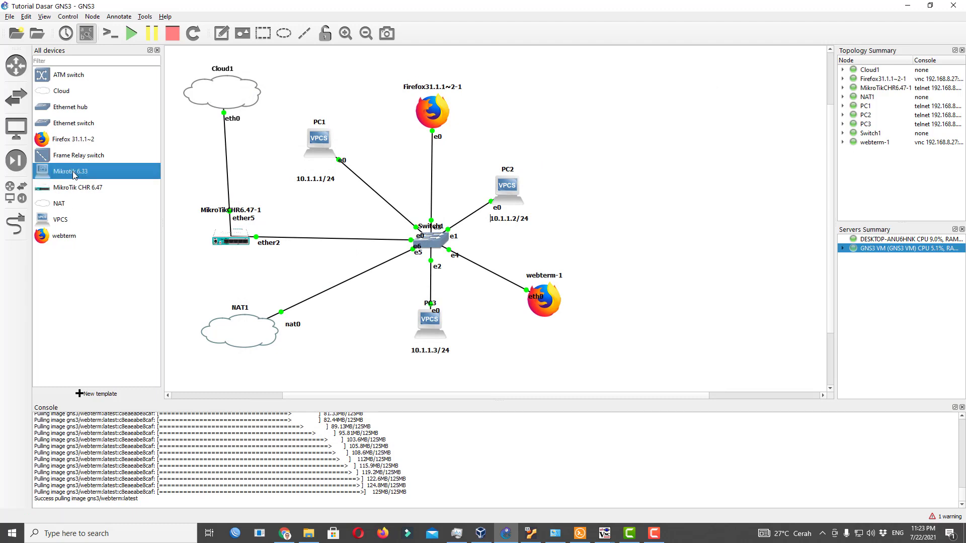
pyautogui.moveTo(75, 174); pyautogui.dragTo(189, 283)
pyautogui.moveTo(248, 332); pyautogui.dragTo(329, 374)
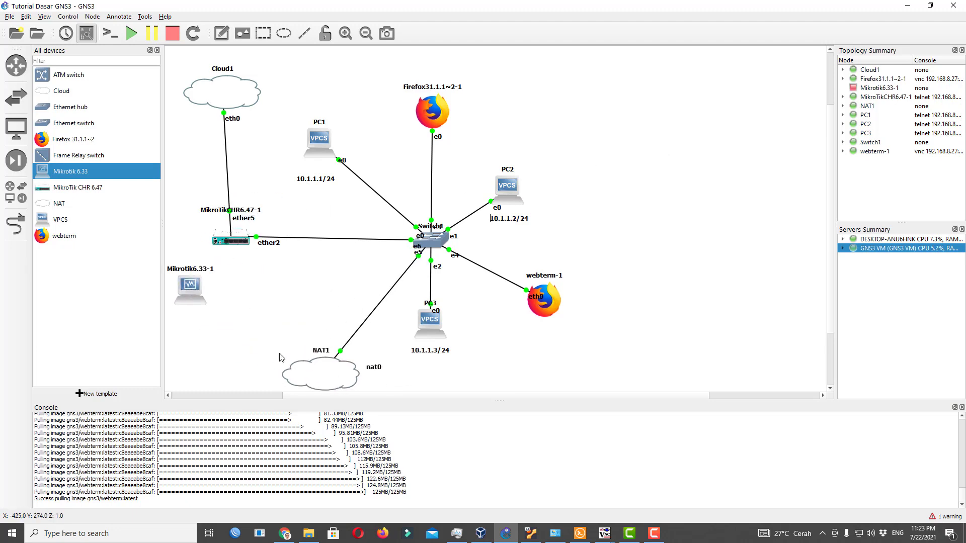
pyautogui.moveTo(199, 293); pyautogui.dragTo(236, 343)
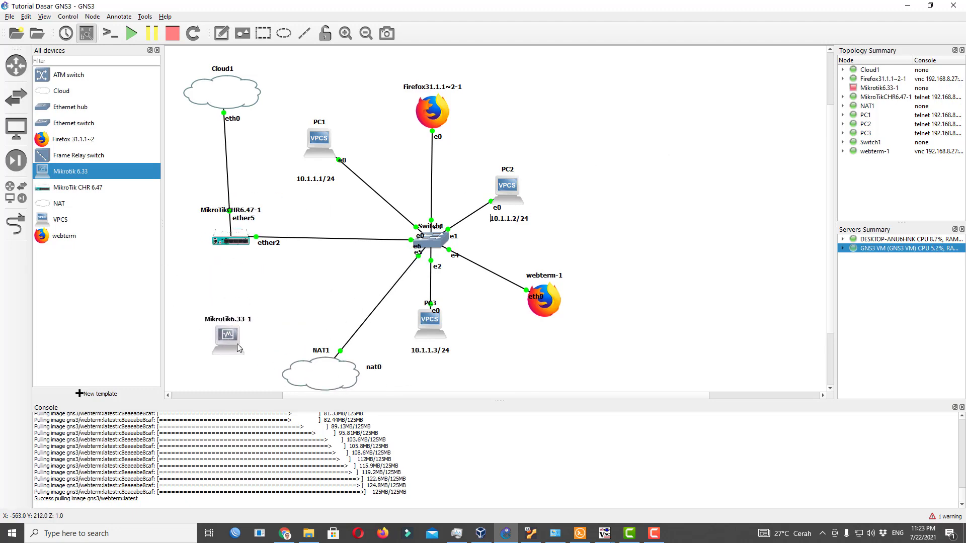
# - Rename the MikroTik CHR node to R1 and the Mikrotik 6.33 node to R2
pyautogui.doubleClick(253, 215)
pyautogui.write('R1')
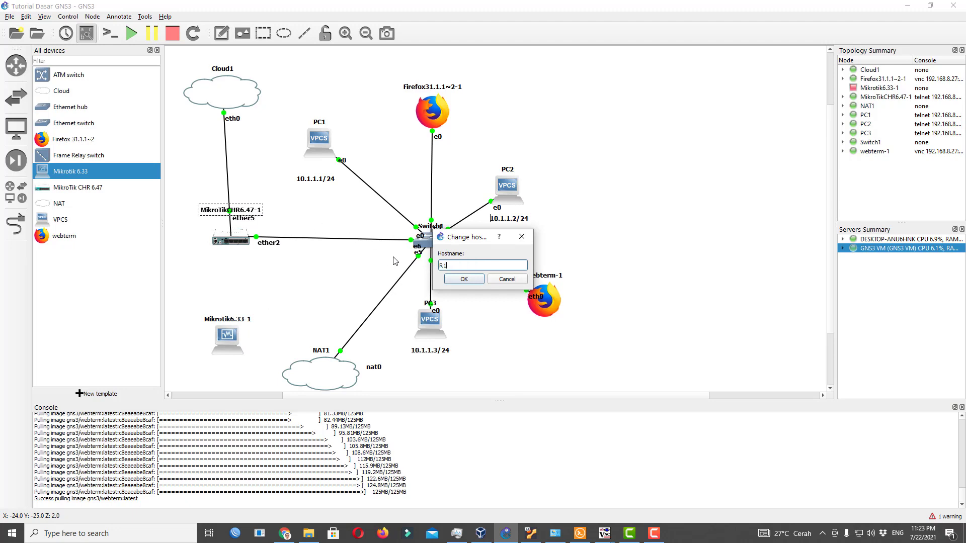
pyautogui.click(481, 279)
pyautogui.doubleClick(233, 320)
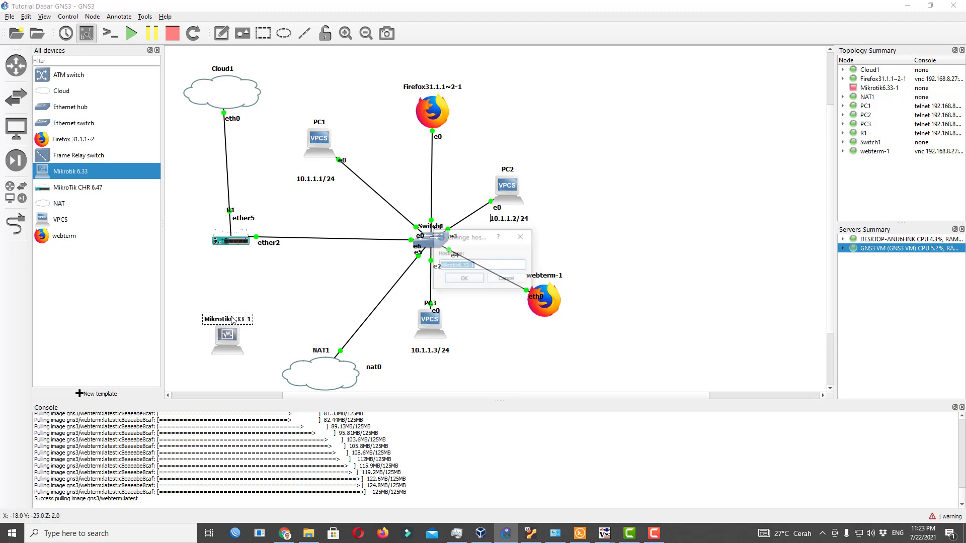
pyautogui.write('R')
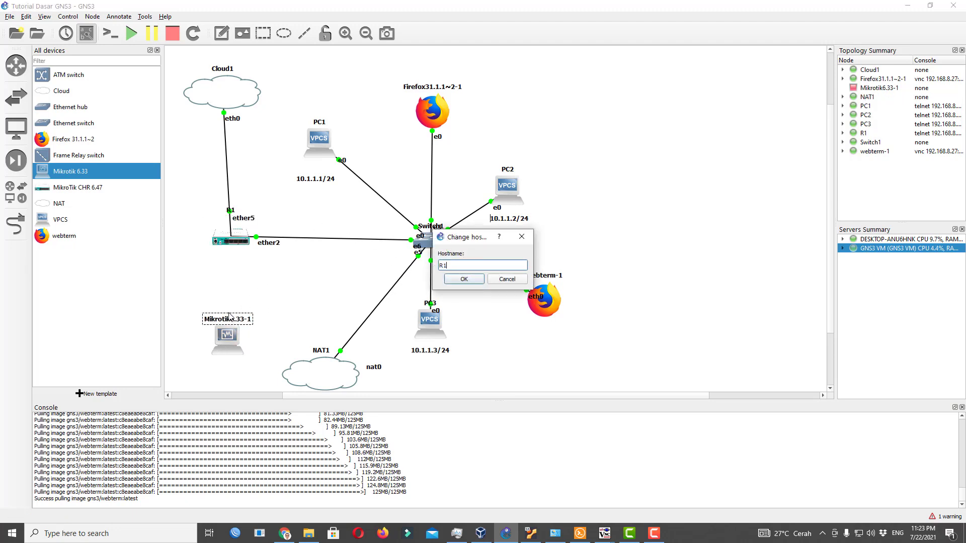
pyautogui.write('2')
pyautogui.click(463, 280)
pyautogui.moveTo(236, 339); pyautogui.dragTo(241, 341)
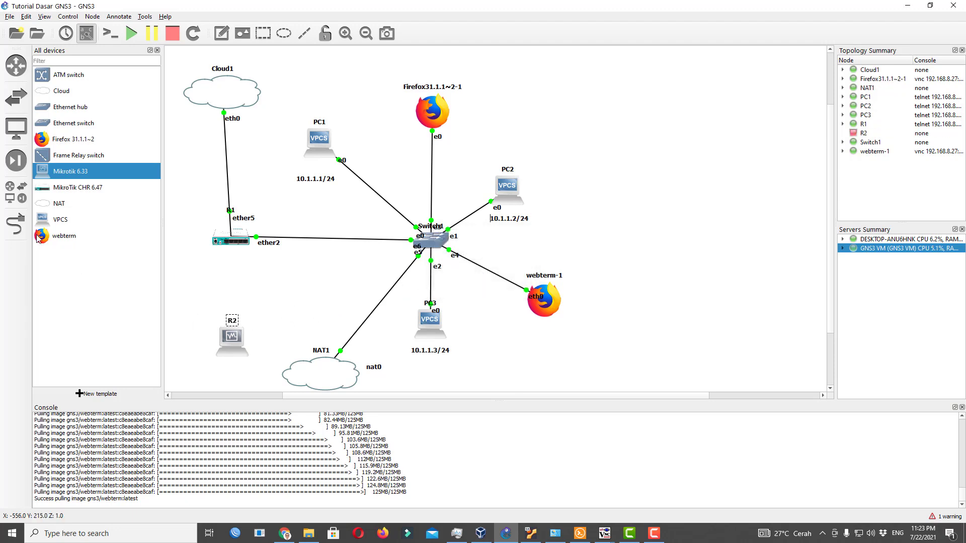
# - Link ether3 on R1 to Ethernet0 on R2
pyautogui.click(15, 223)
pyautogui.click(243, 243)
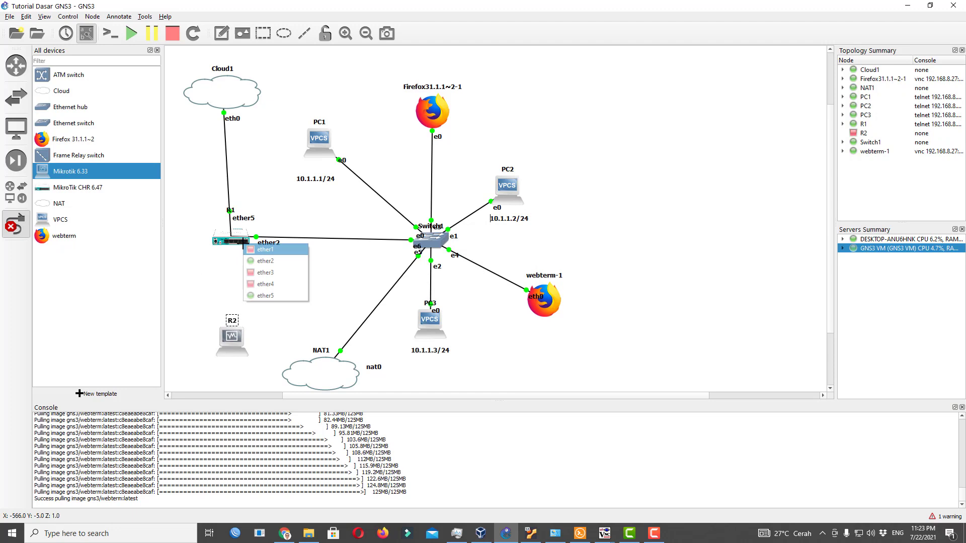
pyautogui.click(262, 275)
pyautogui.click(232, 334)
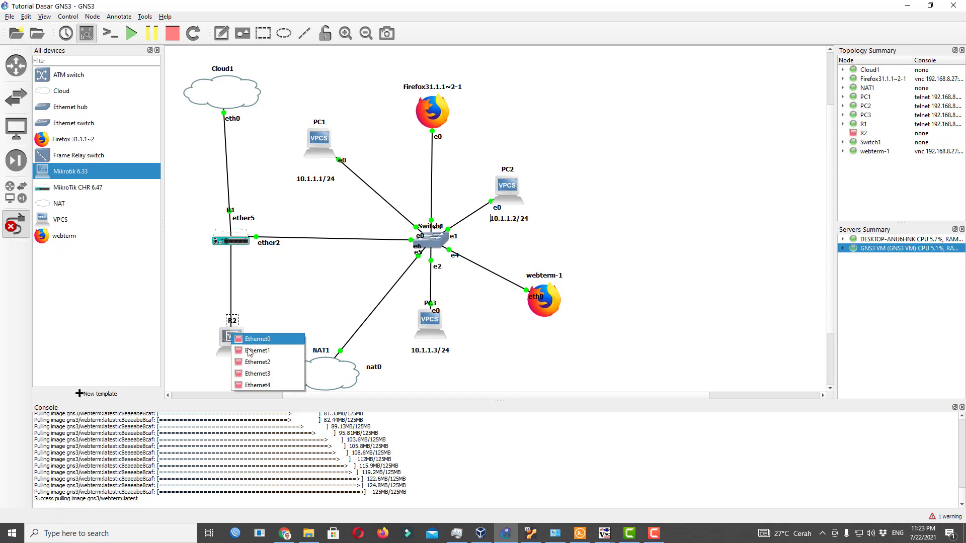
pyautogui.click(256, 339)
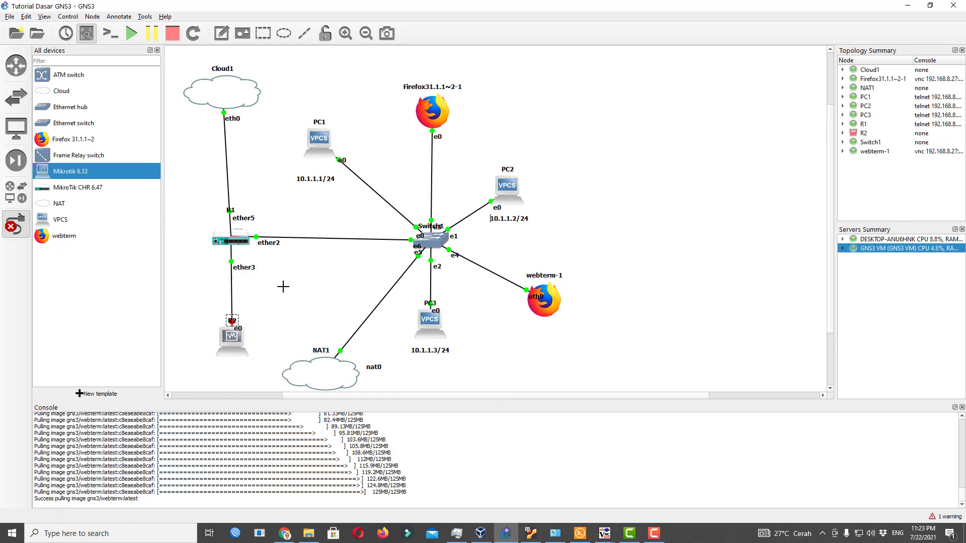
pyautogui.rightClick(302, 312)
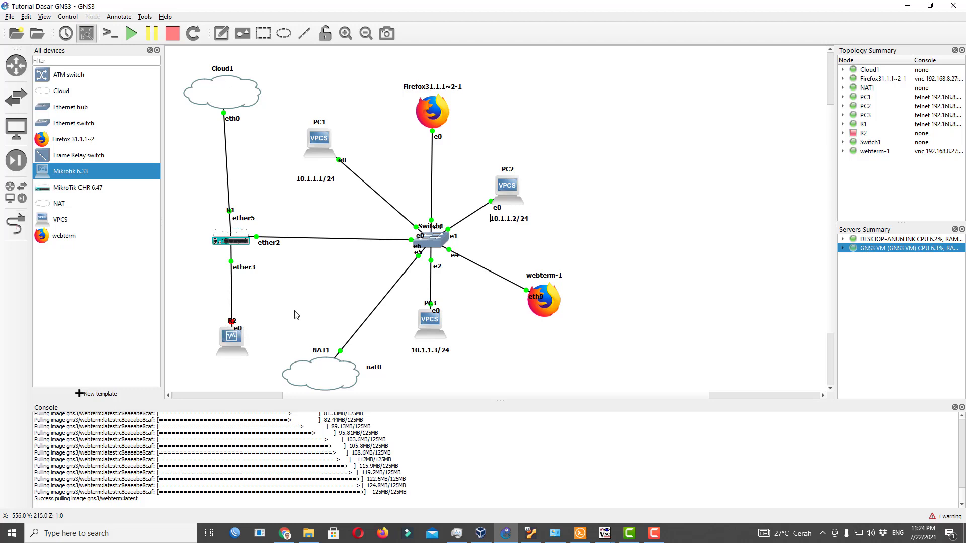
# - Start R2, shift it to the lower left of R1, and bring up its VirtualBox console window beside the topology
pyautogui.rightClick(234, 338)
pyautogui.click(253, 355)
pyautogui.moveTo(239, 347); pyautogui.dragTo(199, 322)
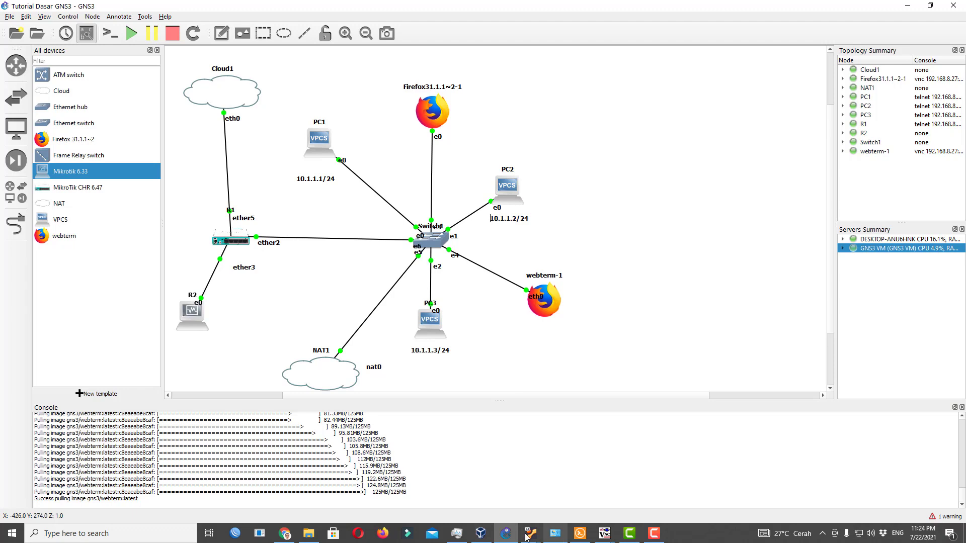
pyautogui.moveTo(528, 535)
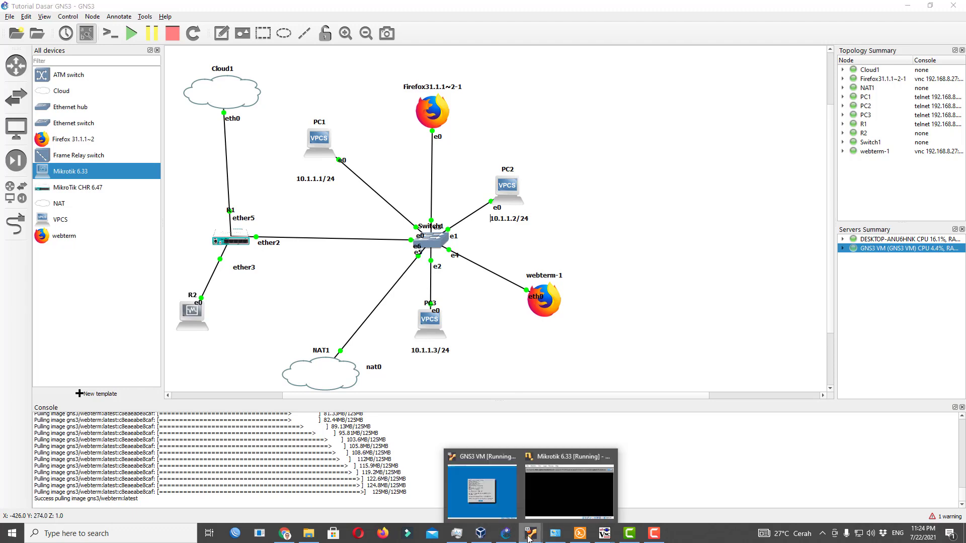
pyautogui.click(568, 486)
pyautogui.moveTo(696, 222); pyautogui.dragTo(680, 99)
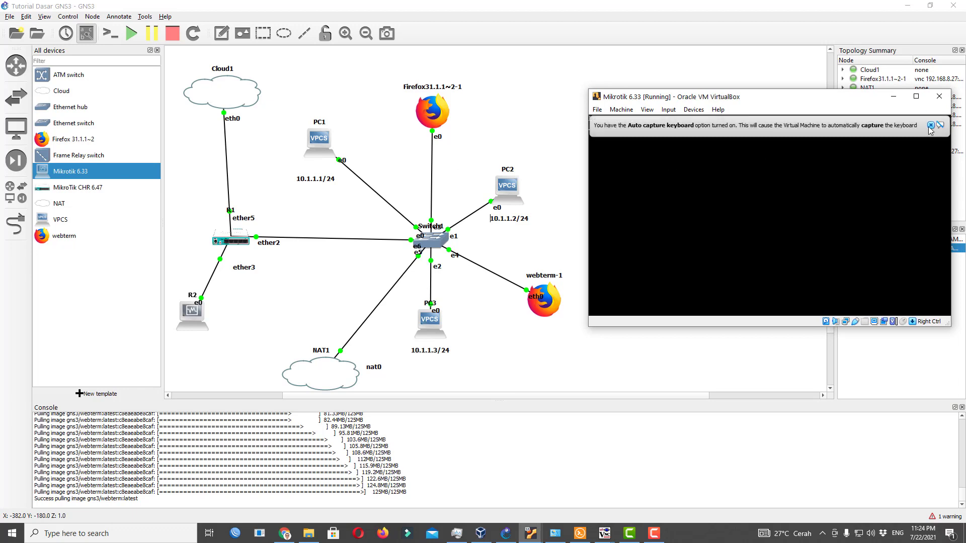
pyautogui.click(676, 134)
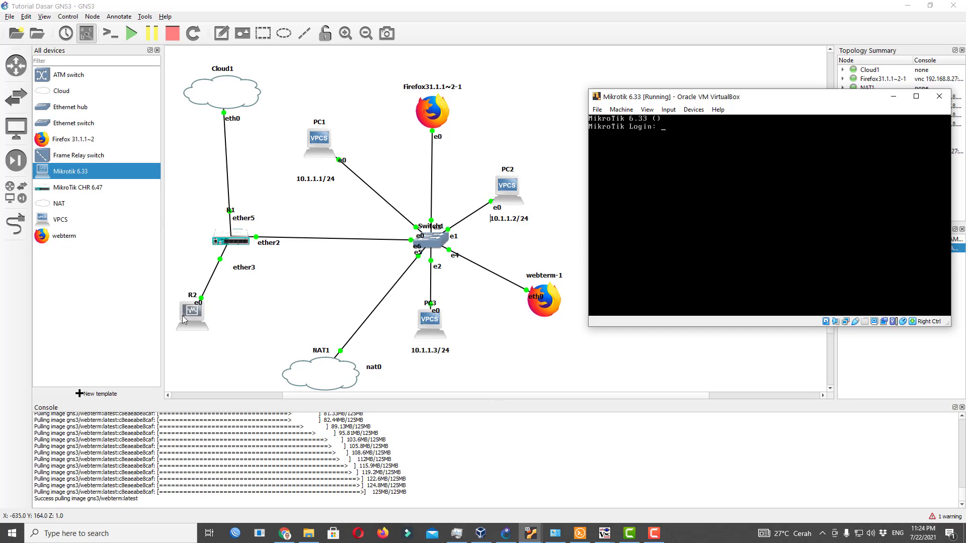
# - Open WinBox and check the neighbor list for R2
pyautogui.rightClick(235, 532)
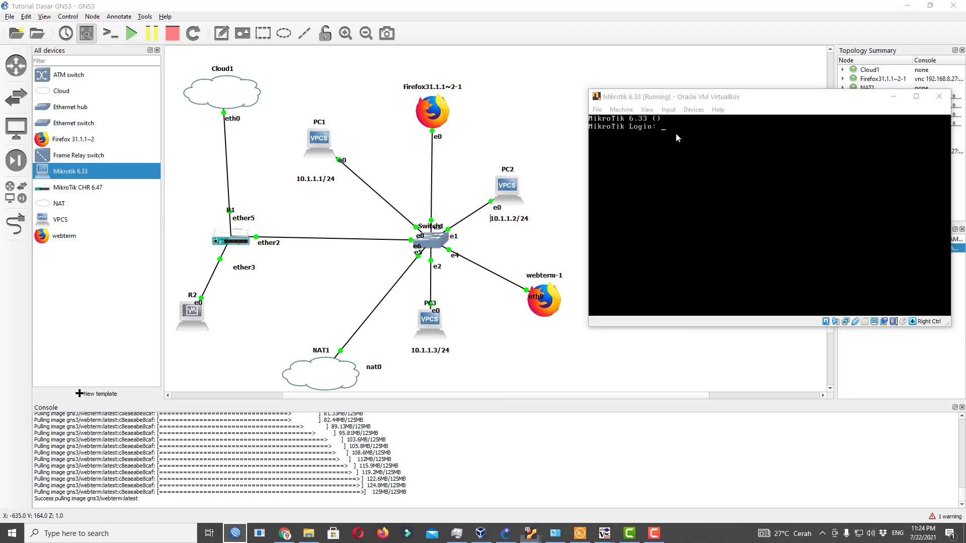
pyautogui.click(204, 495)
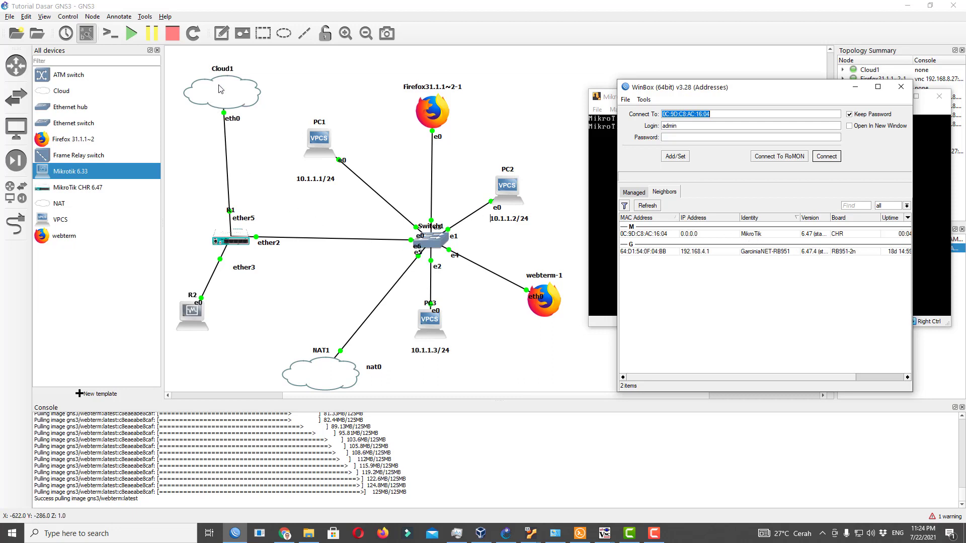
# - Delete the link between Cloud1 and R1, and place an Ethernet switch between them hosted on the GNS3 VM server
pyautogui.rightClick(228, 166)
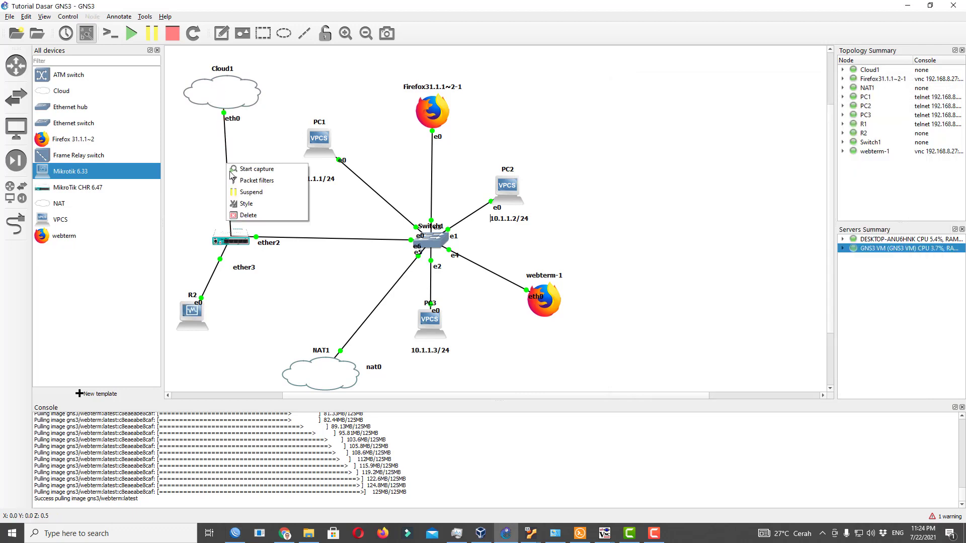
pyautogui.click(241, 216)
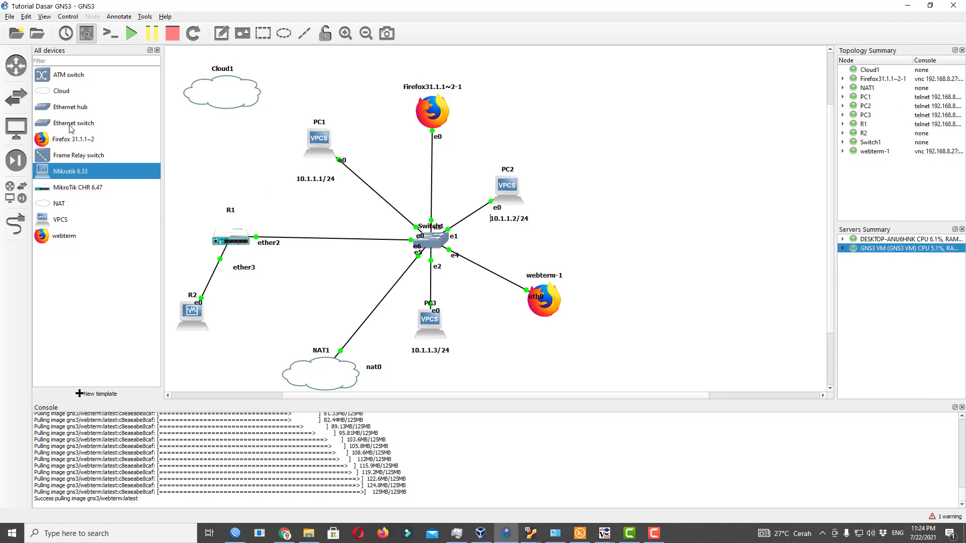
pyautogui.moveTo(71, 130); pyautogui.dragTo(232, 160)
pyautogui.click(480, 269)
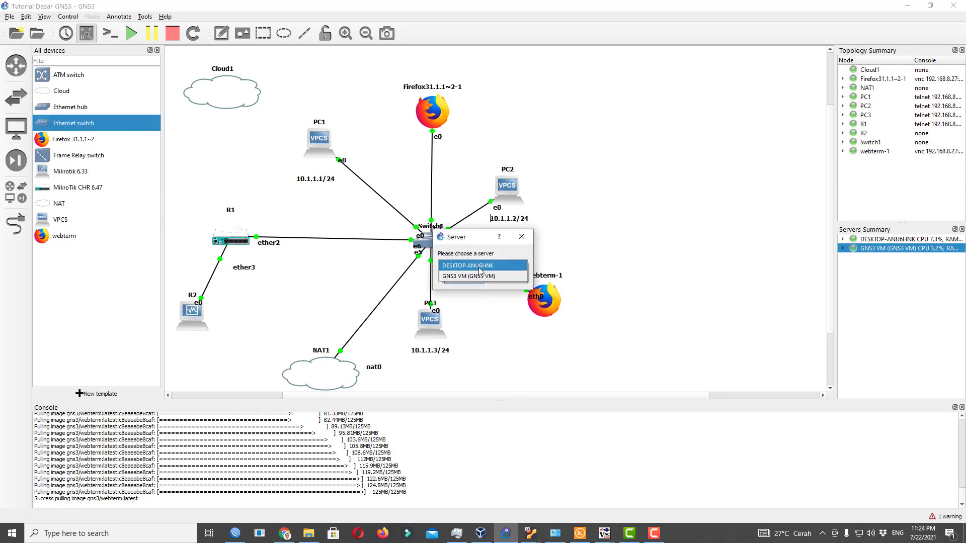
pyautogui.click(468, 276)
pyautogui.click(464, 281)
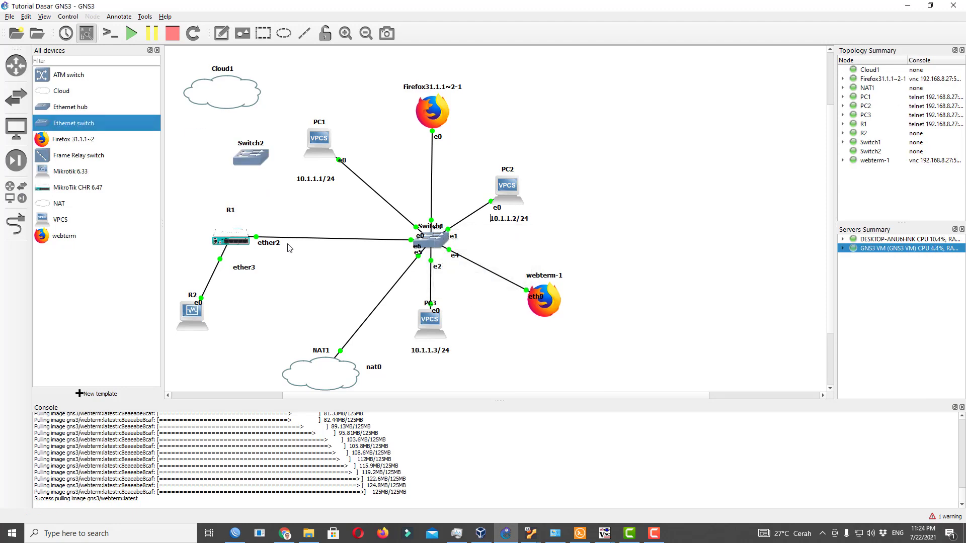
# - Shift R1 slightly to the right and link eth0 on Cloud1 to Ethernet0 on Switch2
pyautogui.moveTo(242, 240); pyautogui.dragTo(275, 239)
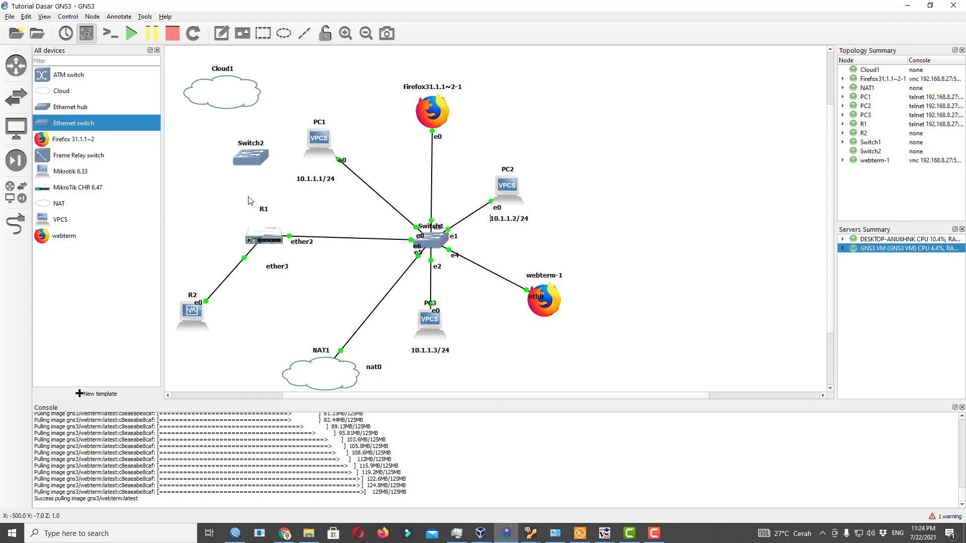
pyautogui.click(16, 224)
pyautogui.click(241, 92)
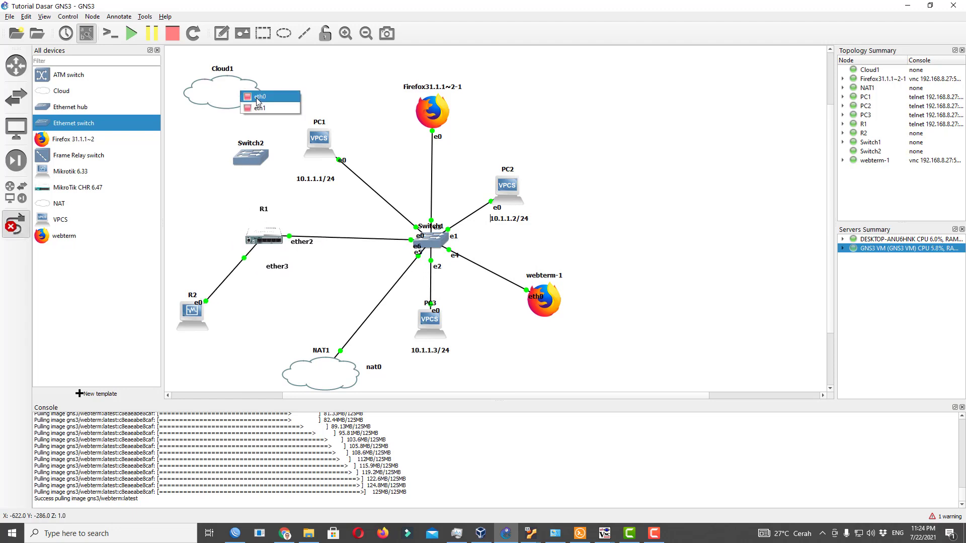
pyautogui.click(258, 96)
pyautogui.click(249, 160)
pyautogui.click(254, 164)
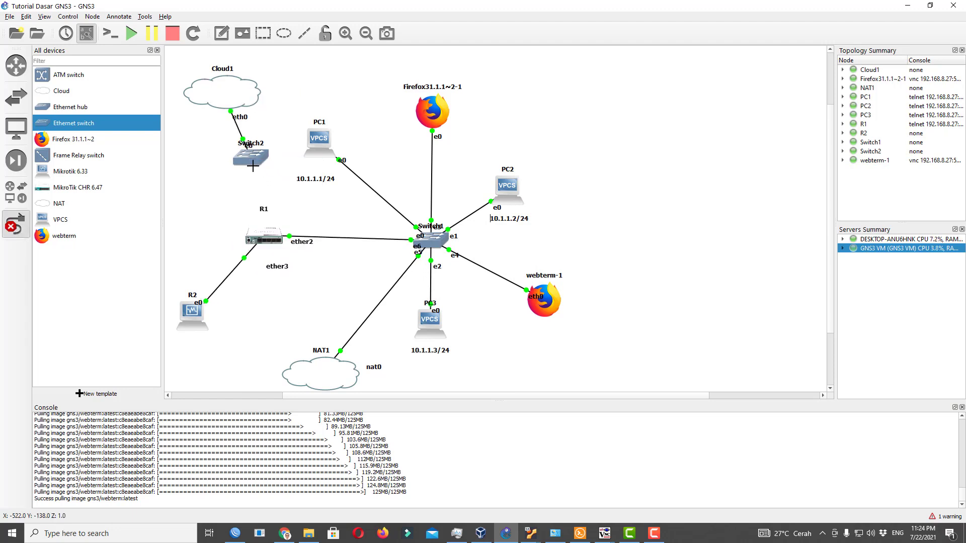
# - Link Ethernet1 on Switch2 to ether5 on R1
pyautogui.click(251, 163)
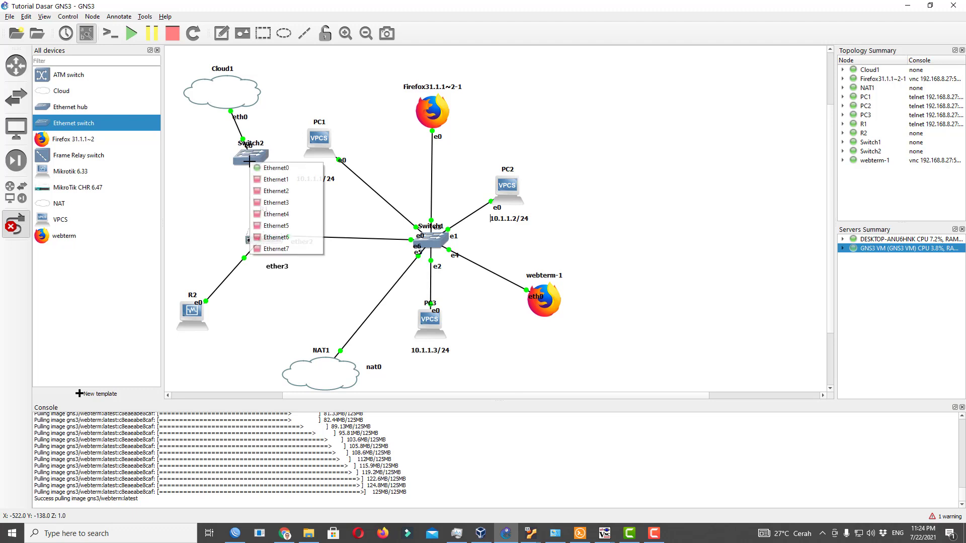
pyautogui.click(269, 185)
pyautogui.click(276, 238)
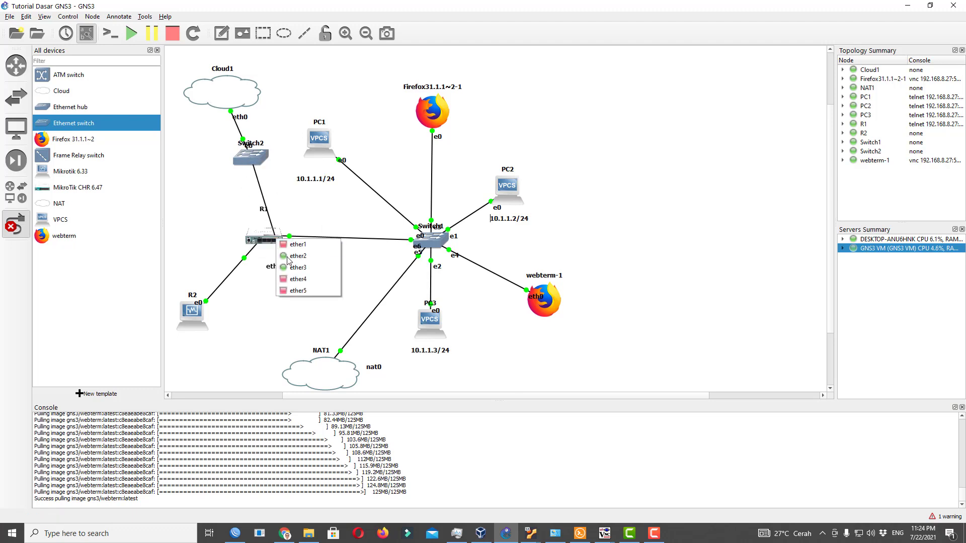
pyautogui.click(297, 291)
# - Link Ethernet2 on Switch2 to Ethernet4 on R2
pyautogui.click(247, 159)
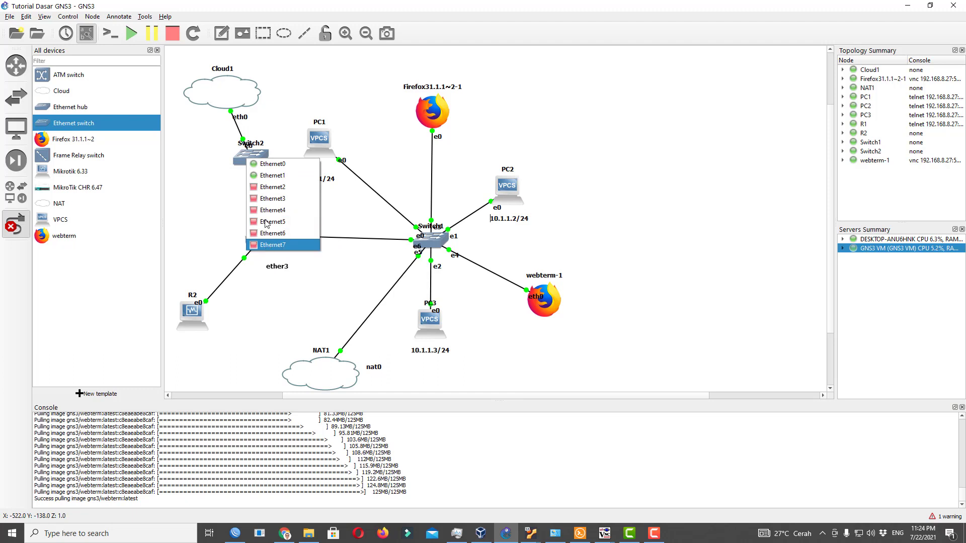
pyautogui.click(273, 187)
pyautogui.click(186, 315)
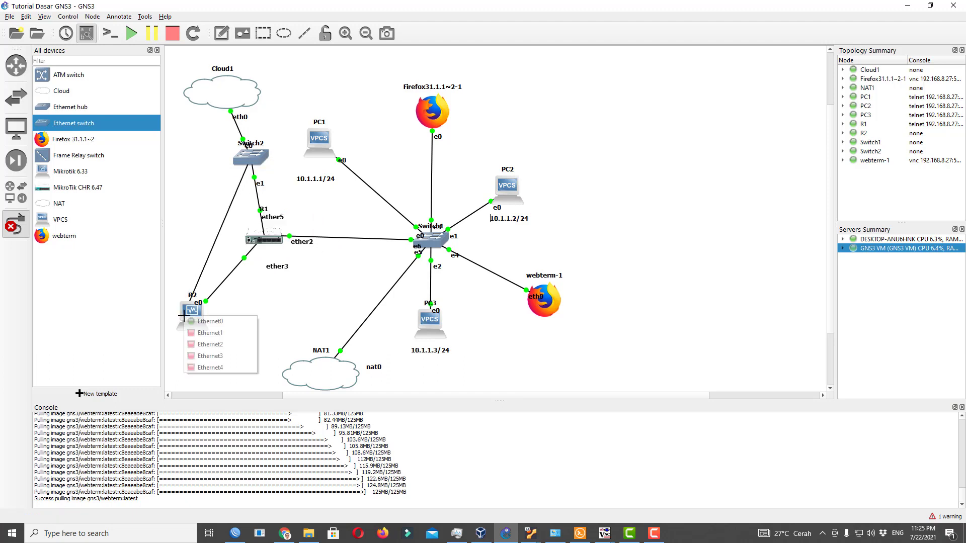
pyautogui.click(219, 367)
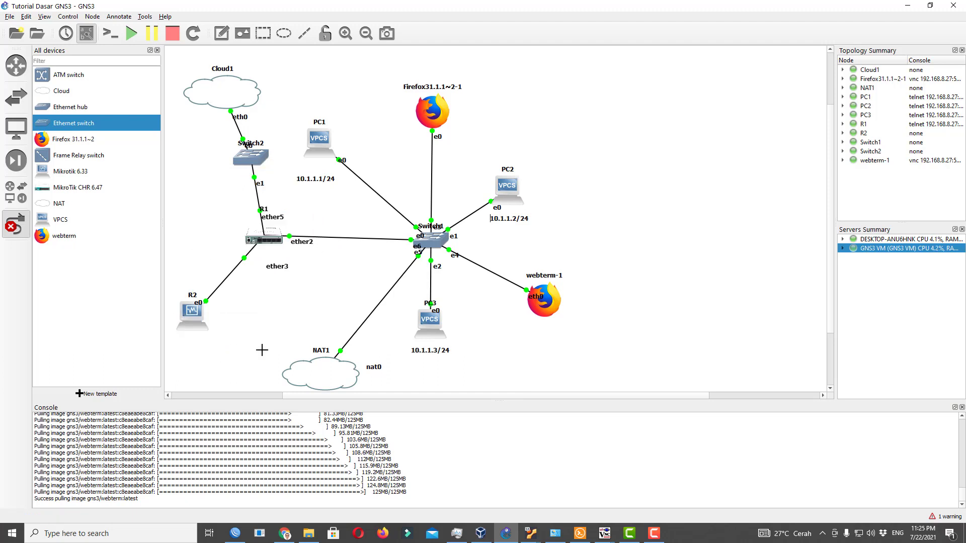
# - Switch to WinBox, refresh the neighbor list, and connect to the x86 MikroTik running version 6.33, dismissing the RouterOS welcome notice
pyautogui.click(234, 533)
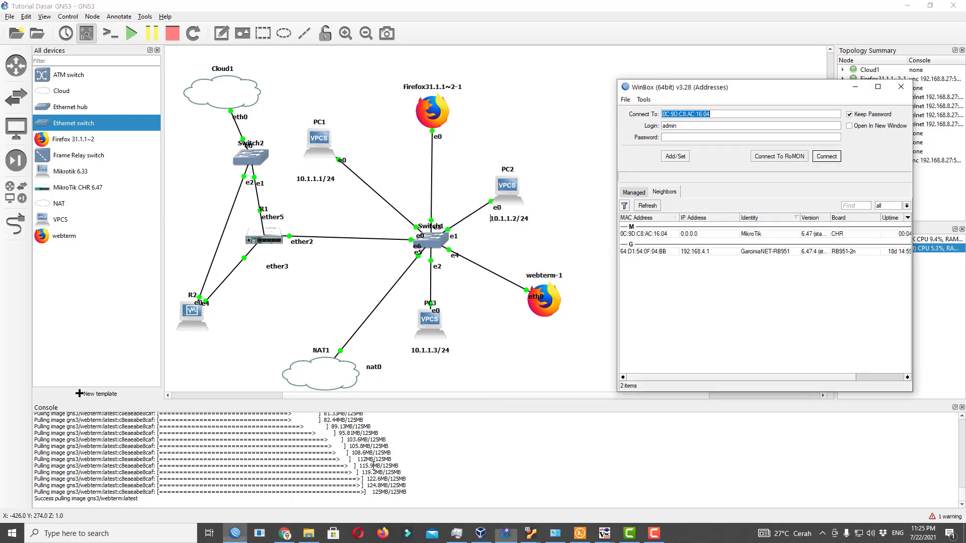
pyautogui.click(655, 206)
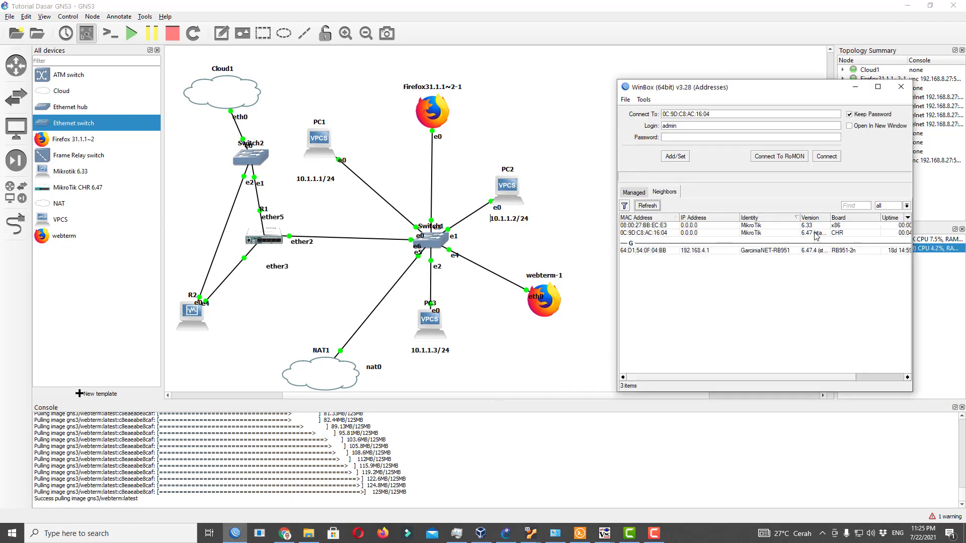
pyautogui.click(820, 227)
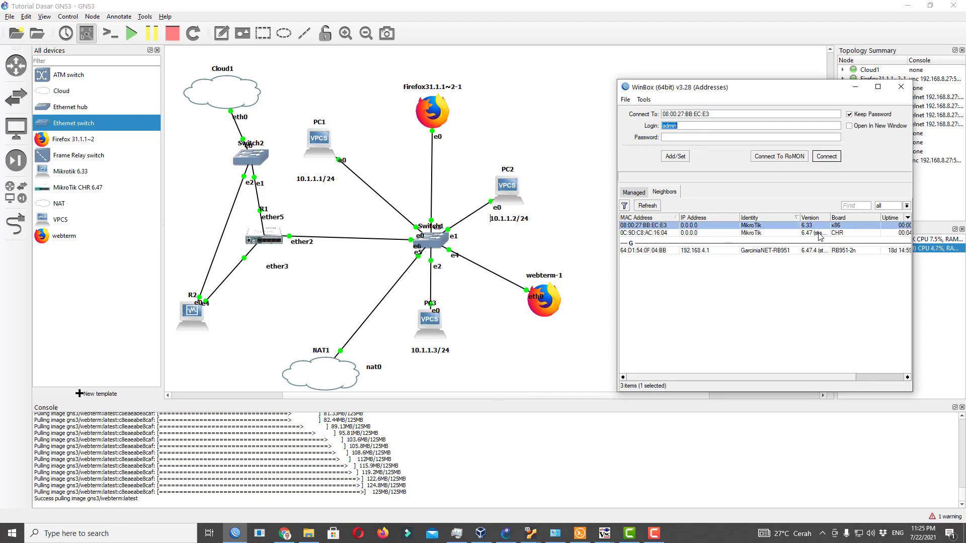
pyautogui.click(845, 233)
pyautogui.click(850, 225)
pyautogui.click(828, 158)
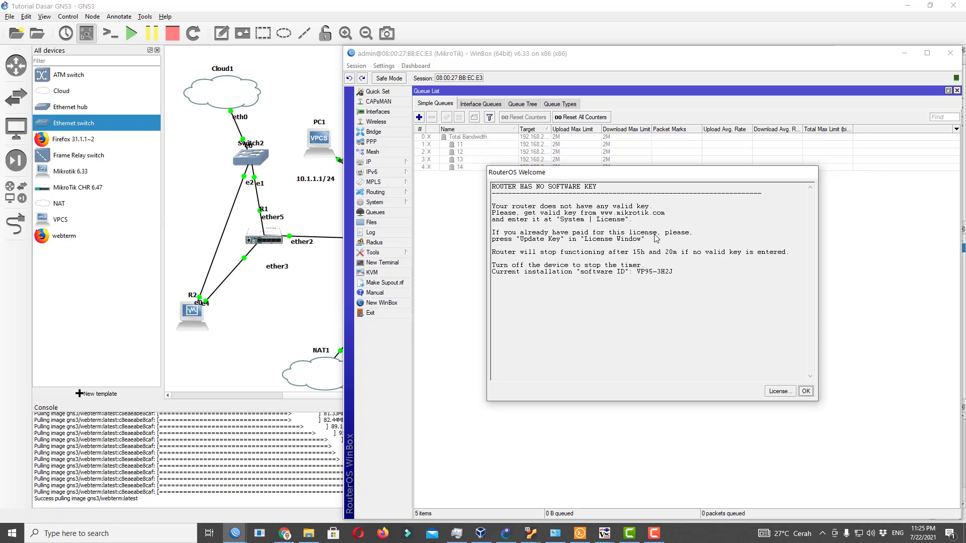
pyautogui.click(804, 392)
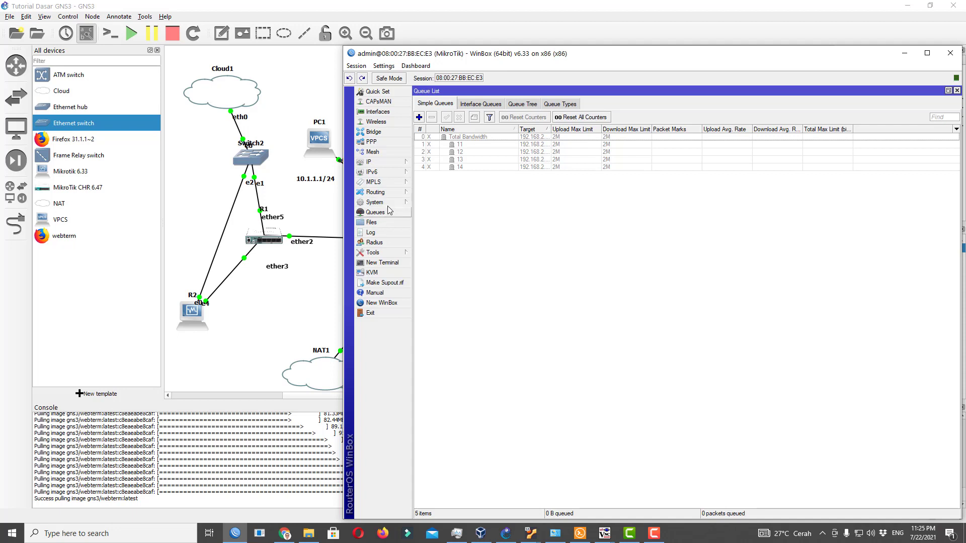
pyautogui.click(378, 202)
pyautogui.click(472, 395)
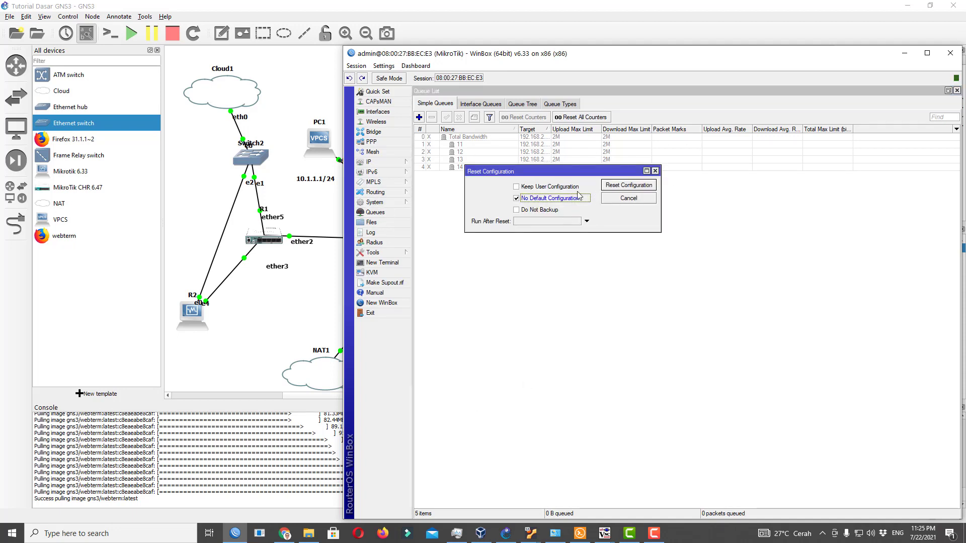
pyautogui.click(641, 201)
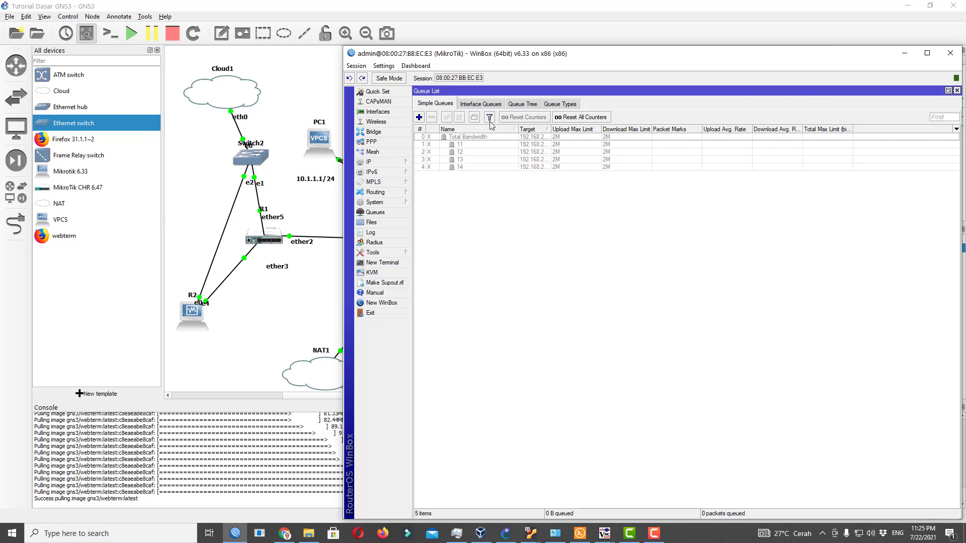
# - Close the Queue List and shift the WinBox session window slightly upward
pyautogui.click(956, 91)
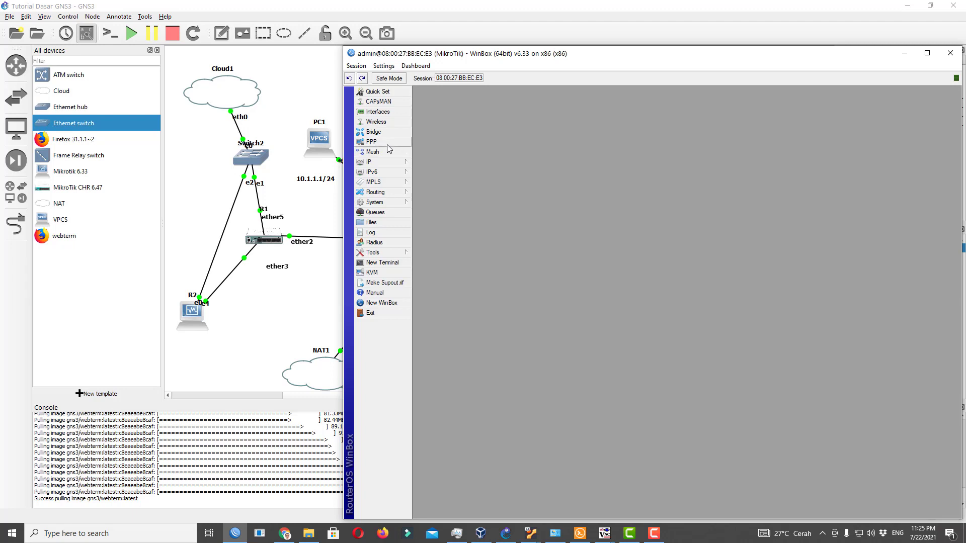
pyautogui.moveTo(453, 60); pyautogui.dragTo(444, 34)
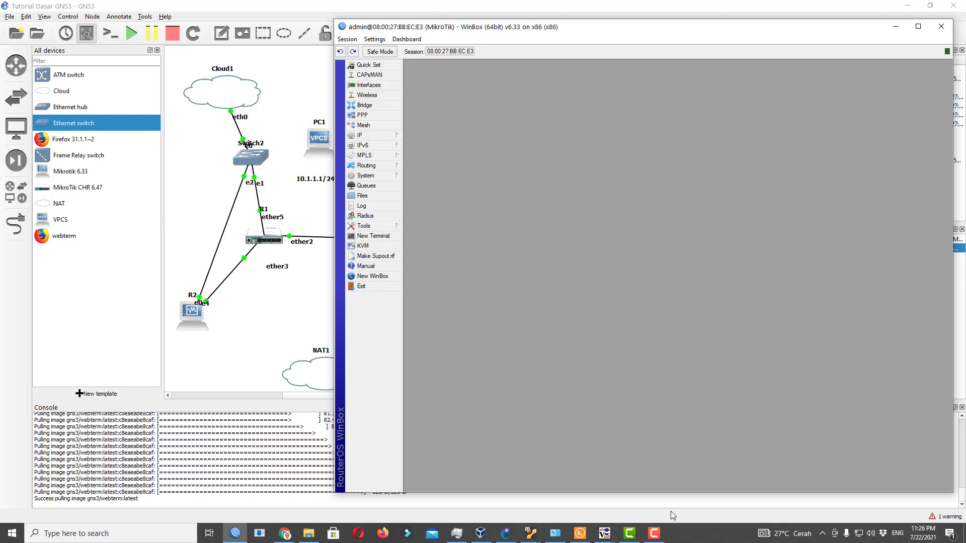
pyautogui.moveTo(649, 540)
pyautogui.click(653, 532)
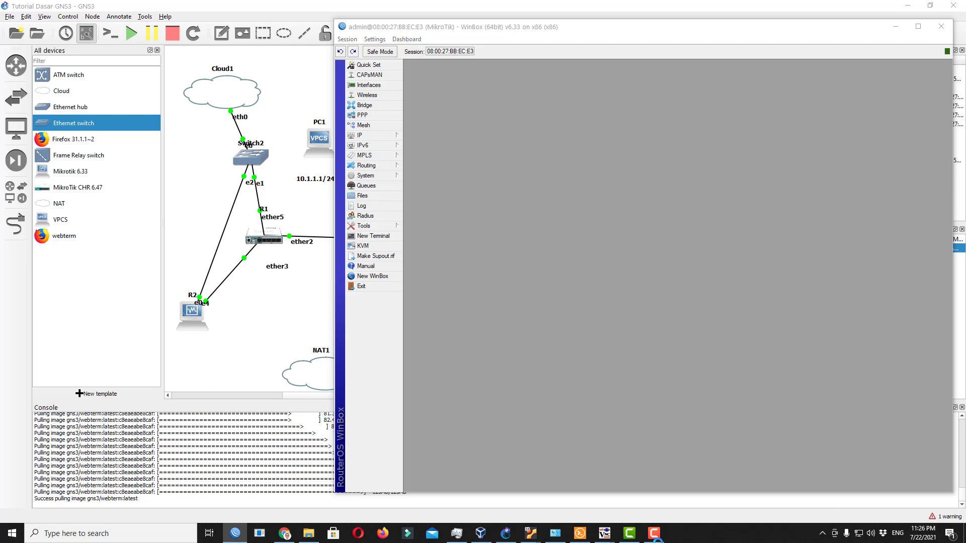